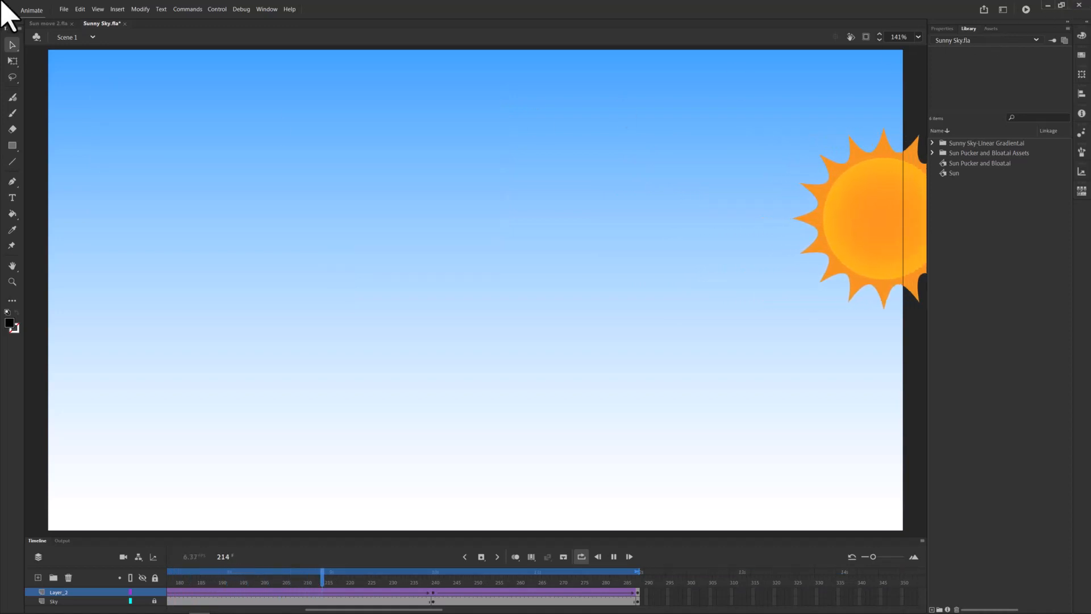
Switch to the Sun move 2.fla document and stop its playing animation
{"action": "left_click", "coordinate": [45, 23]}
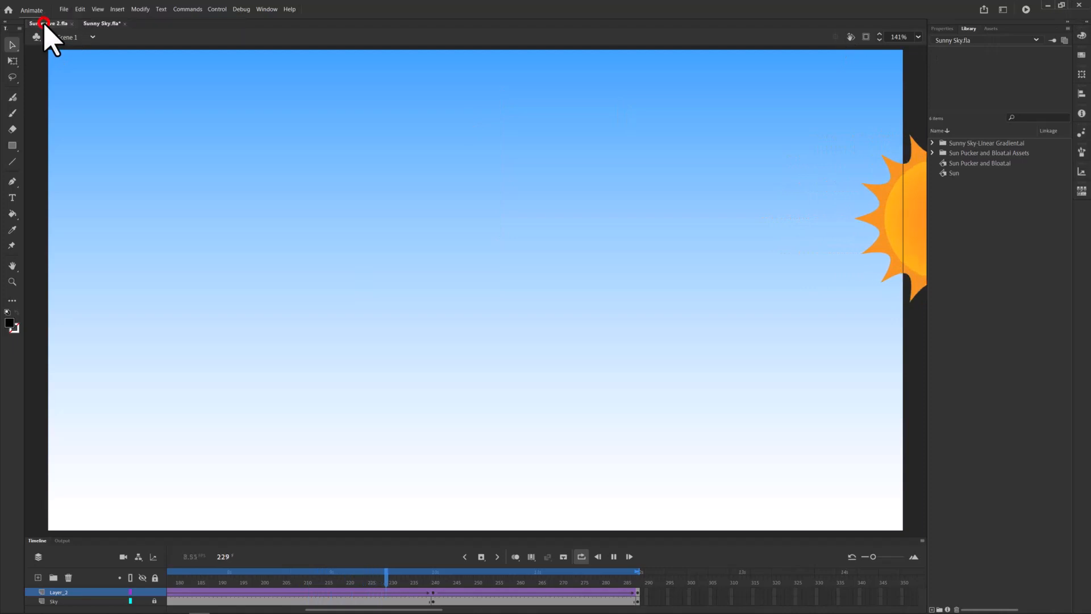
{"action": "left_click", "coordinate": [613, 557]}
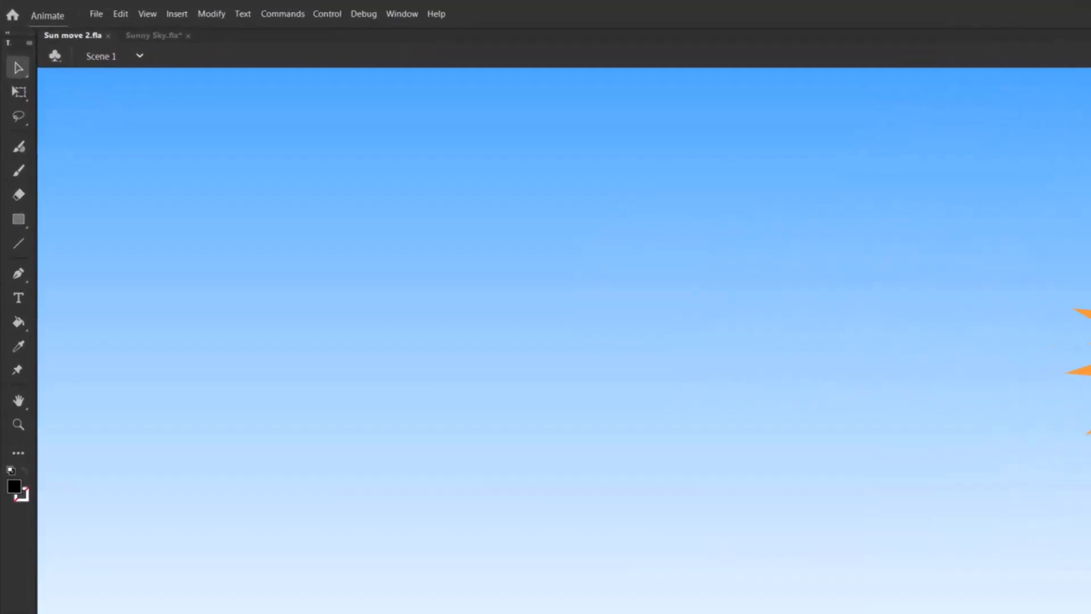
Create a new Full HD 1920 x 1080 Character Animation document at 24 fps
{"action": "left_click", "coordinate": [66, 9]}
{"action": "left_click", "coordinate": [120, 35]}
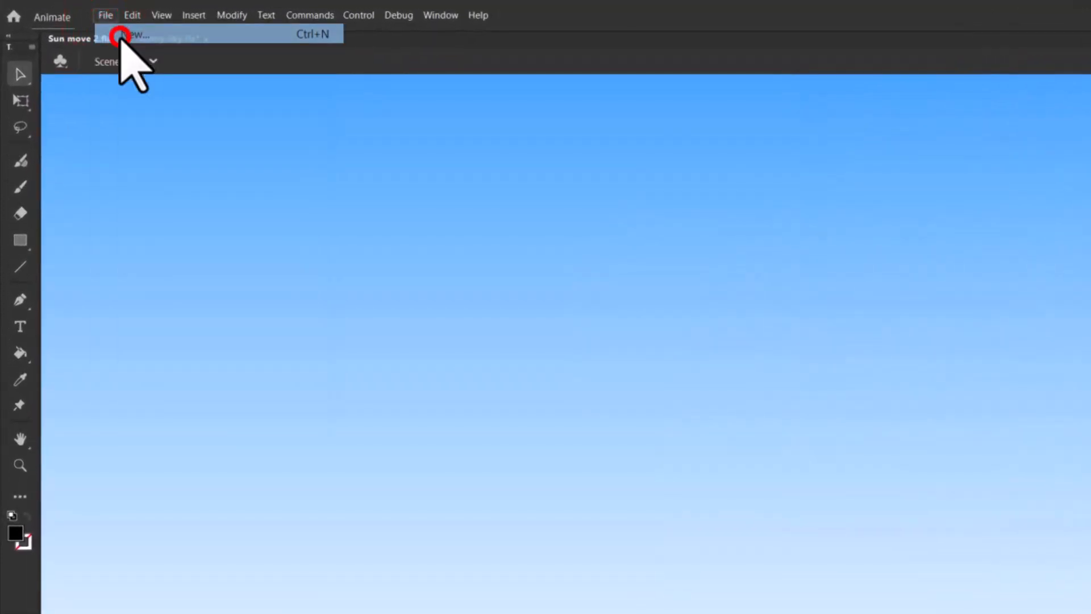
{"action": "left_click", "coordinate": [368, 357]}
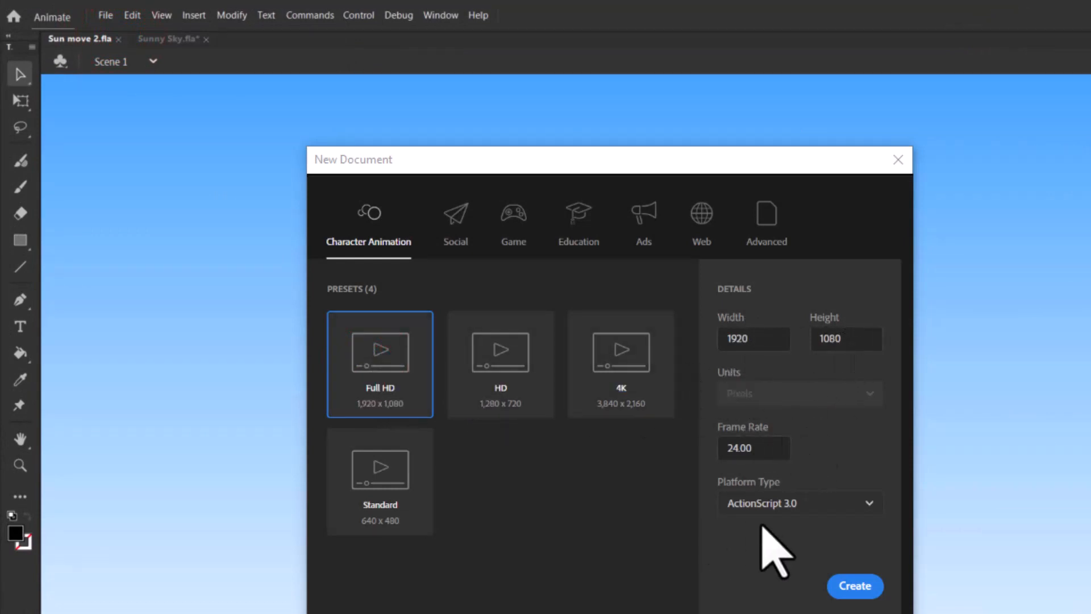
{"action": "left_click", "coordinate": [855, 586]}
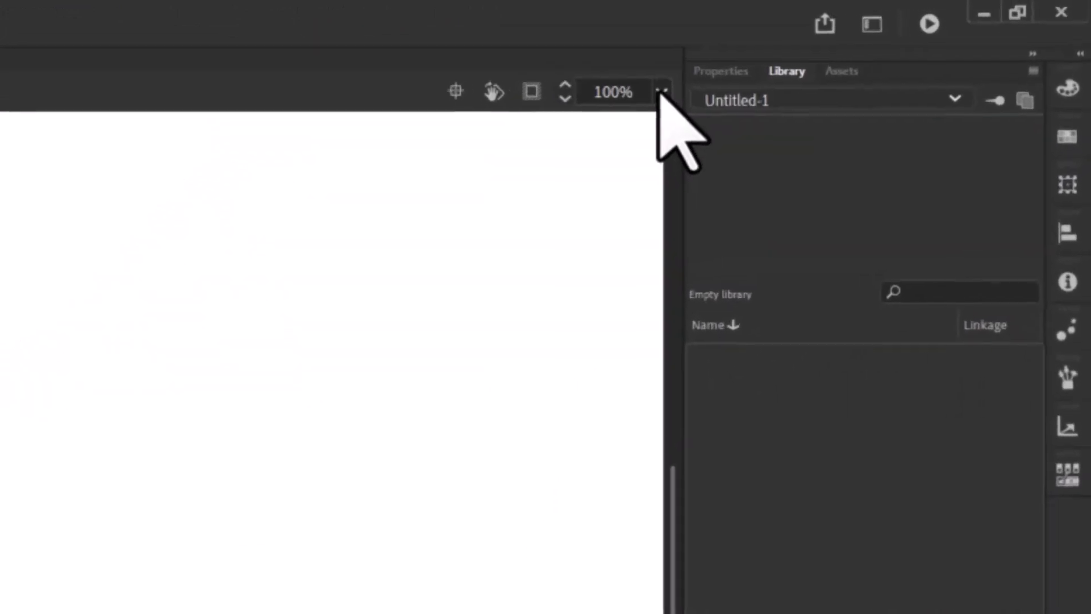
Import Sunny Sky-Linear Gradient.ai from the Sky with Linear Gradient folder to the stage as a single bitmap image
{"action": "left_click", "coordinate": [656, 94]}
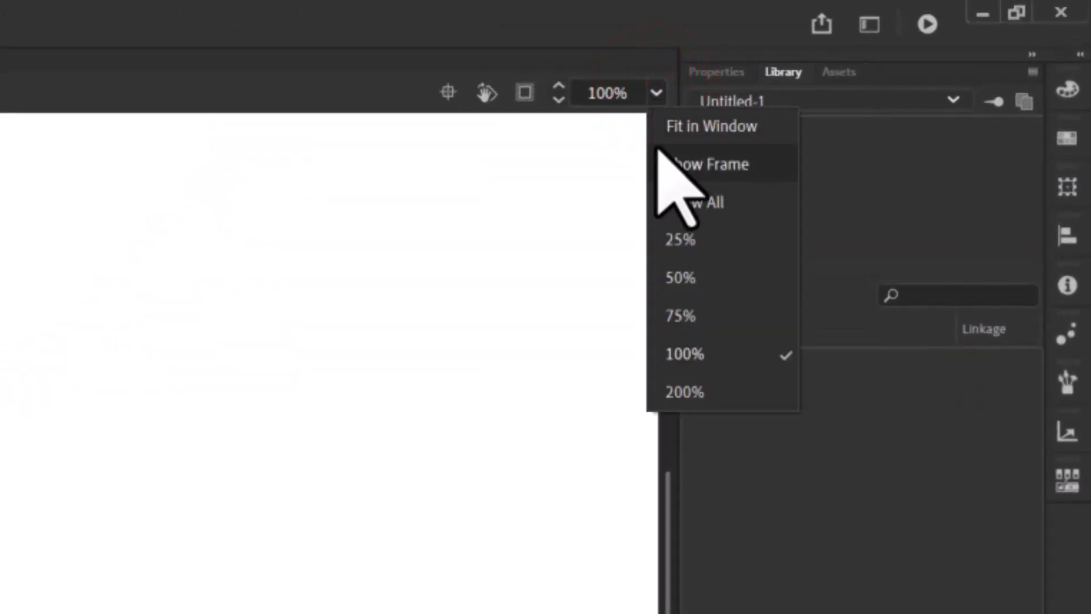
{"action": "left_click", "coordinate": [686, 313]}
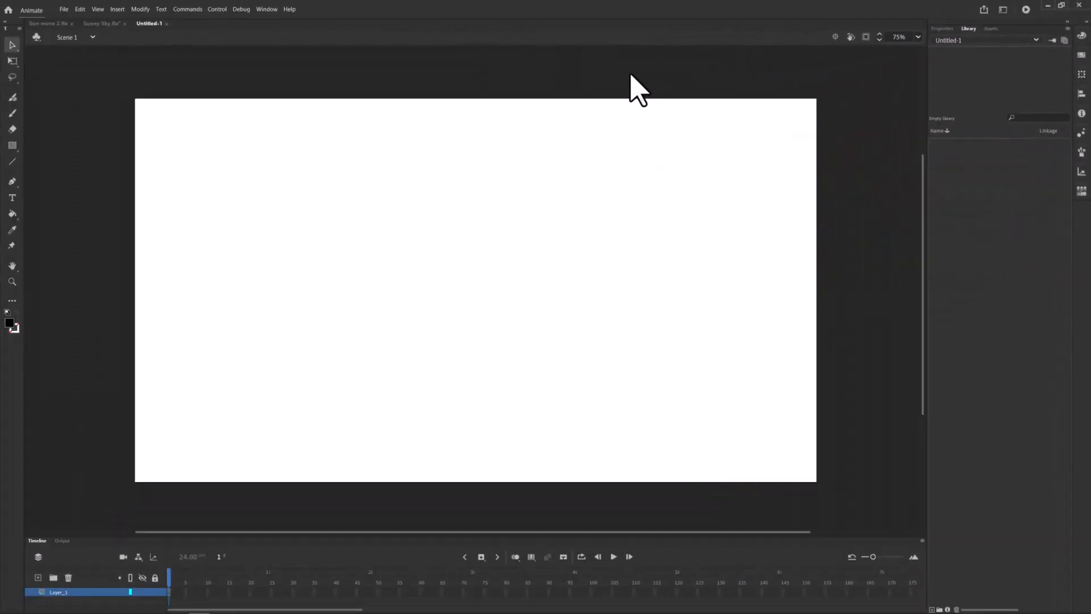
{"action": "left_click", "coordinate": [63, 9]}
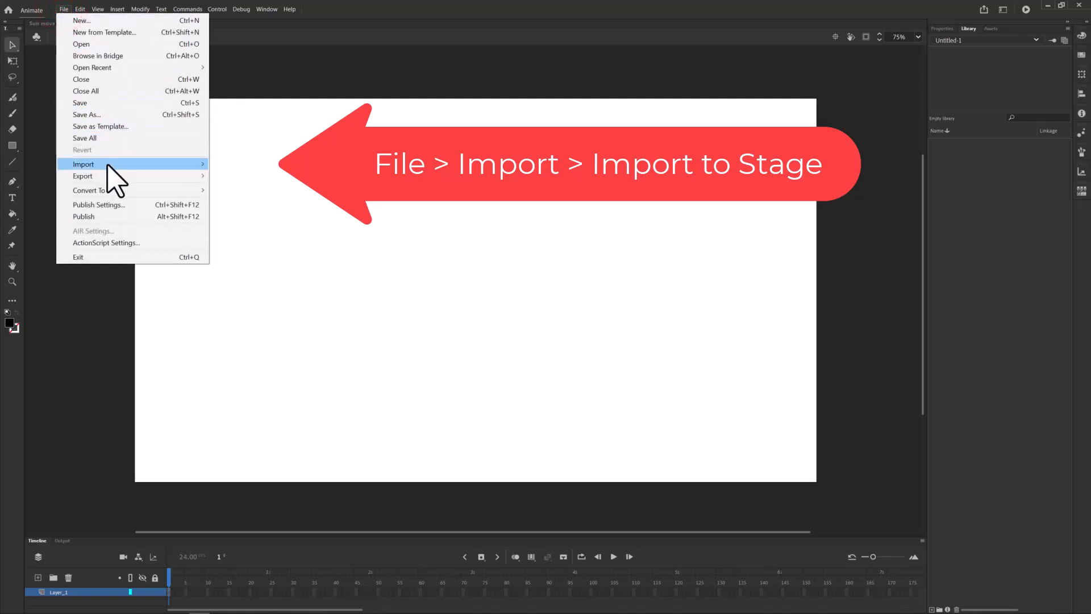
{"action": "mouse_move", "coordinate": [126, 164]}
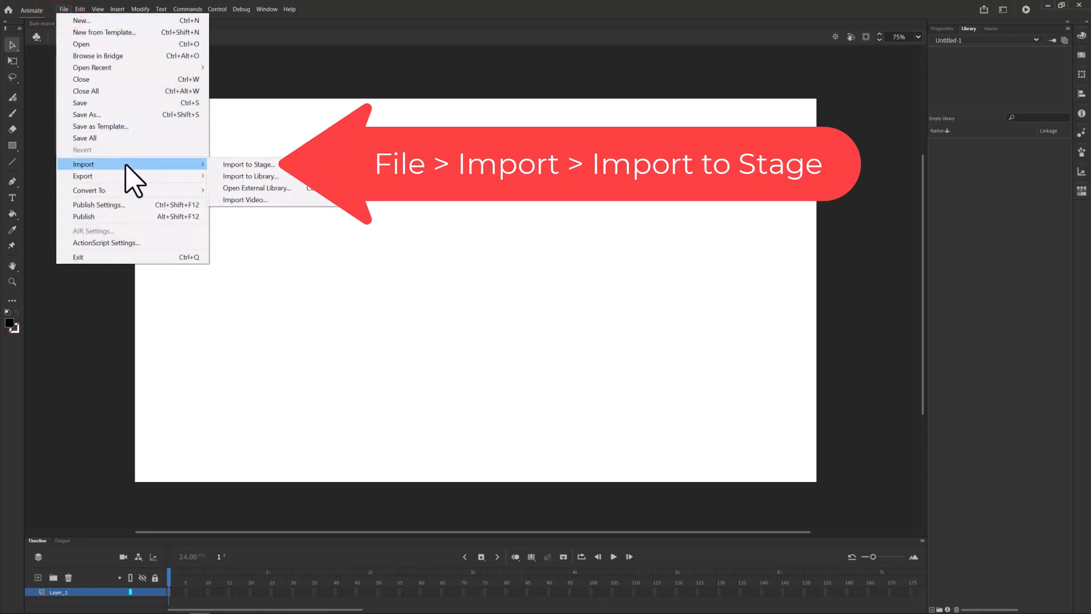
{"action": "left_click", "coordinate": [254, 164]}
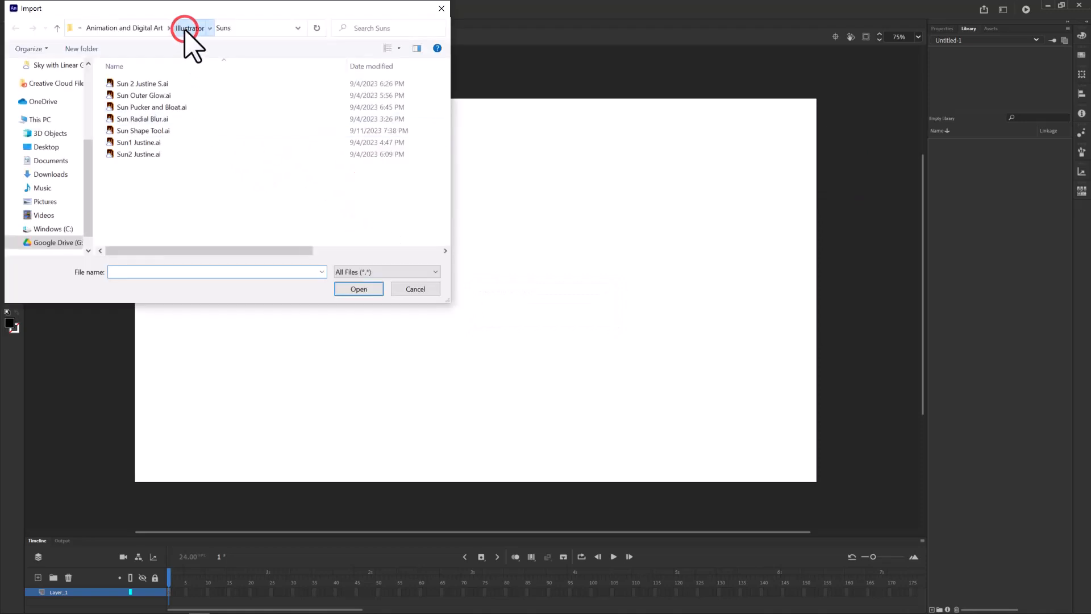
{"action": "left_click", "coordinate": [185, 28]}
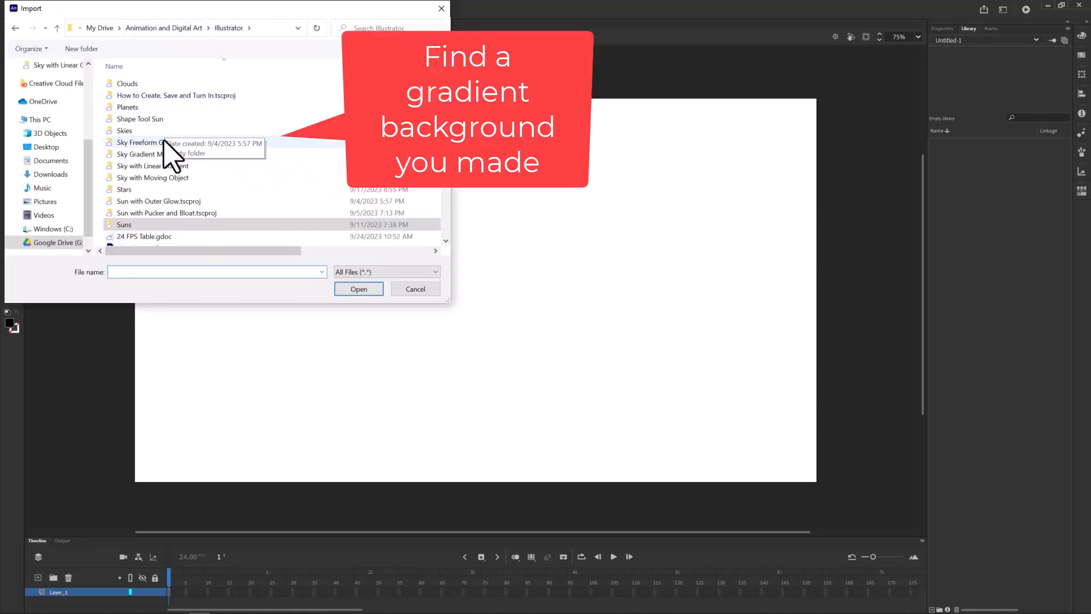
{"action": "left_click", "coordinate": [168, 166]}
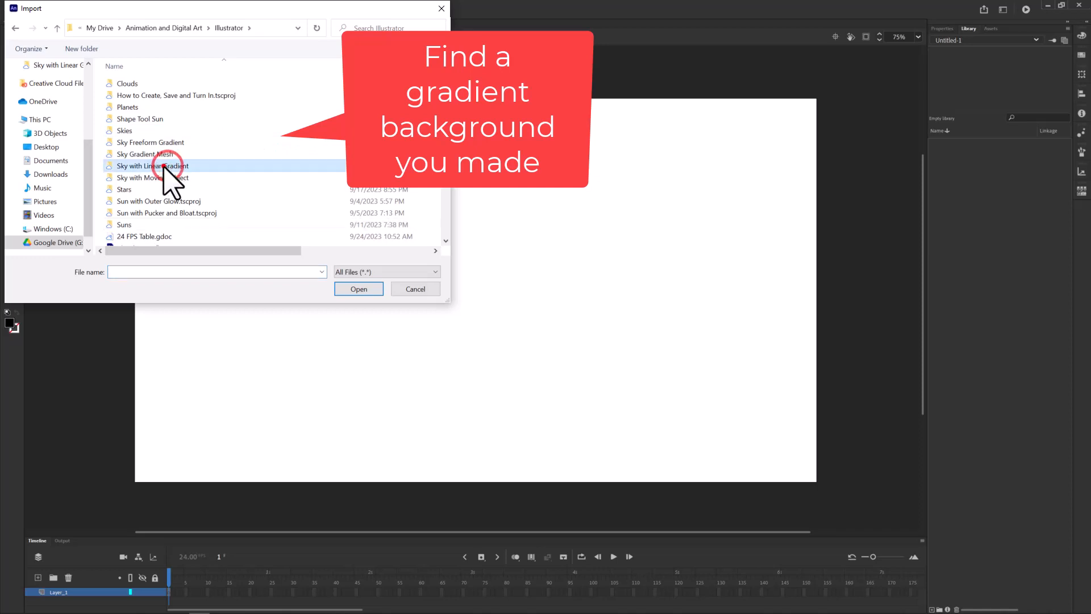
{"action": "double_click", "coordinate": [164, 165]}
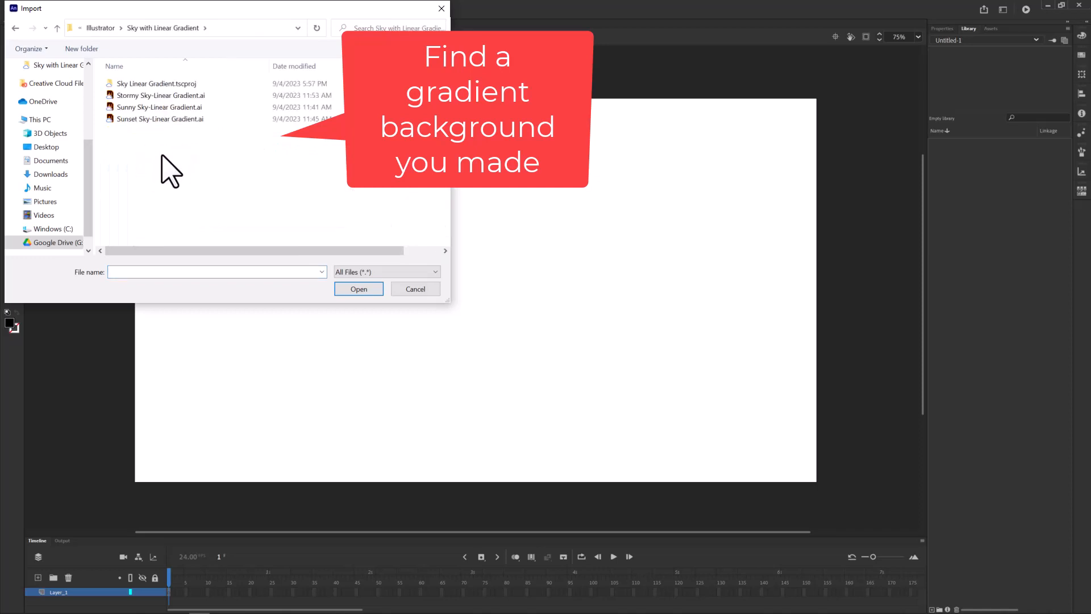
{"action": "left_click", "coordinate": [153, 108]}
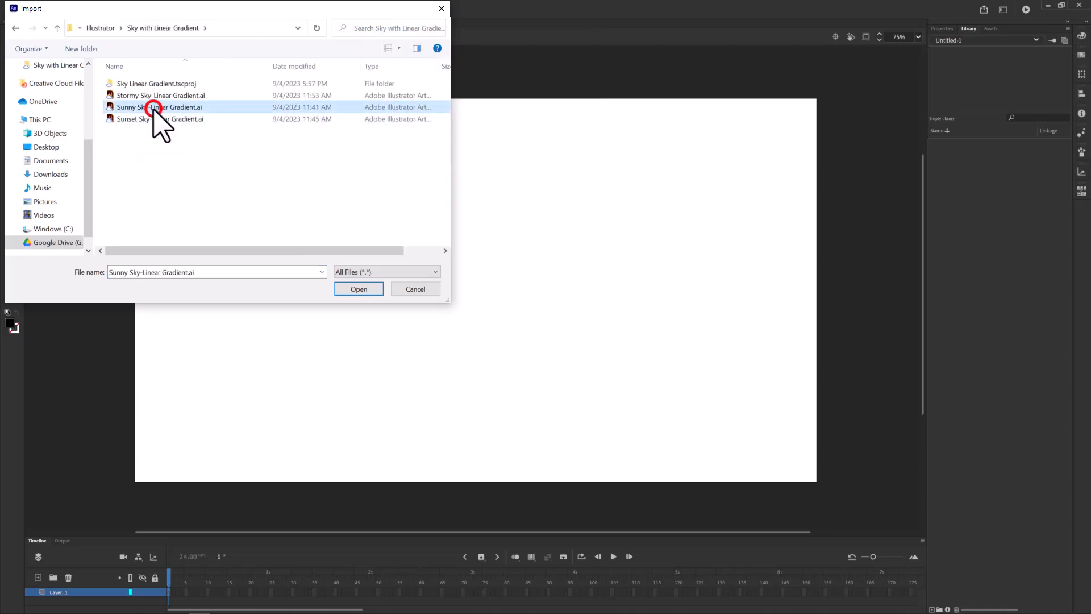
{"action": "left_click", "coordinate": [358, 288]}
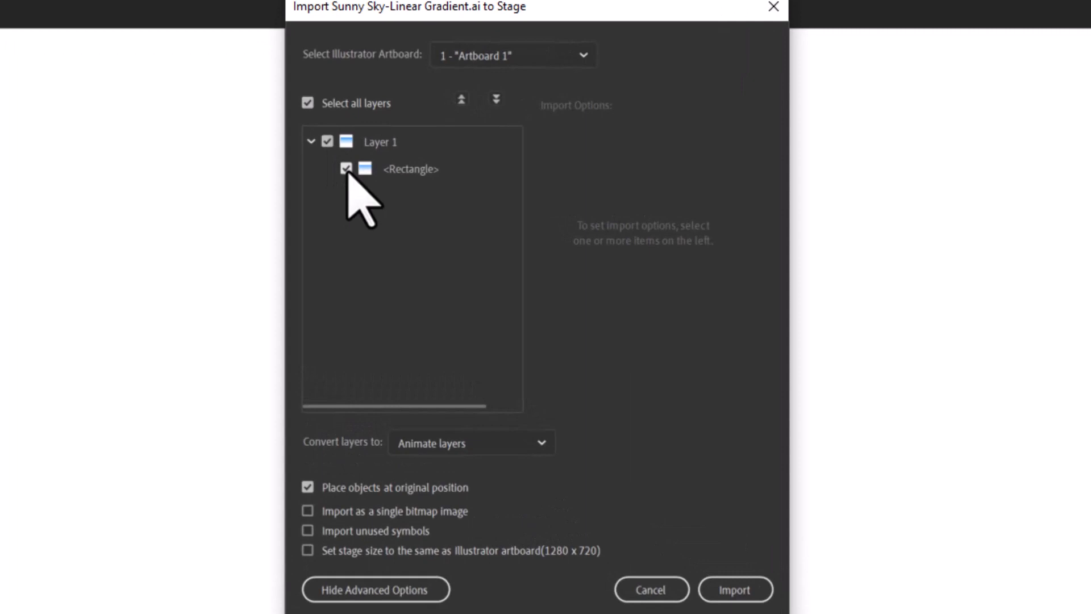
{"action": "left_click", "coordinate": [307, 510]}
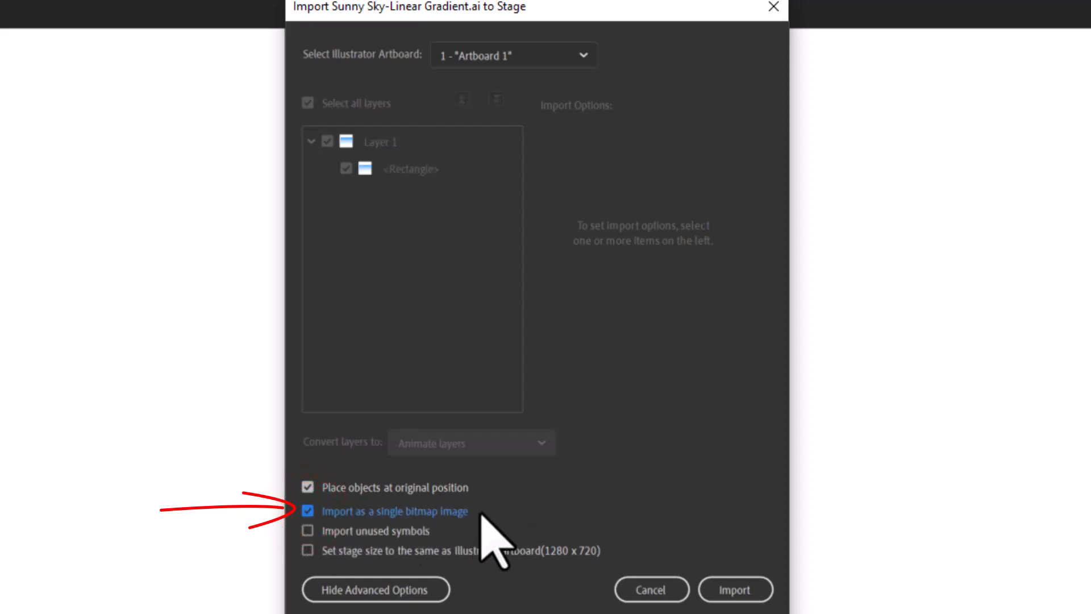
{"action": "left_click", "coordinate": [744, 588]}
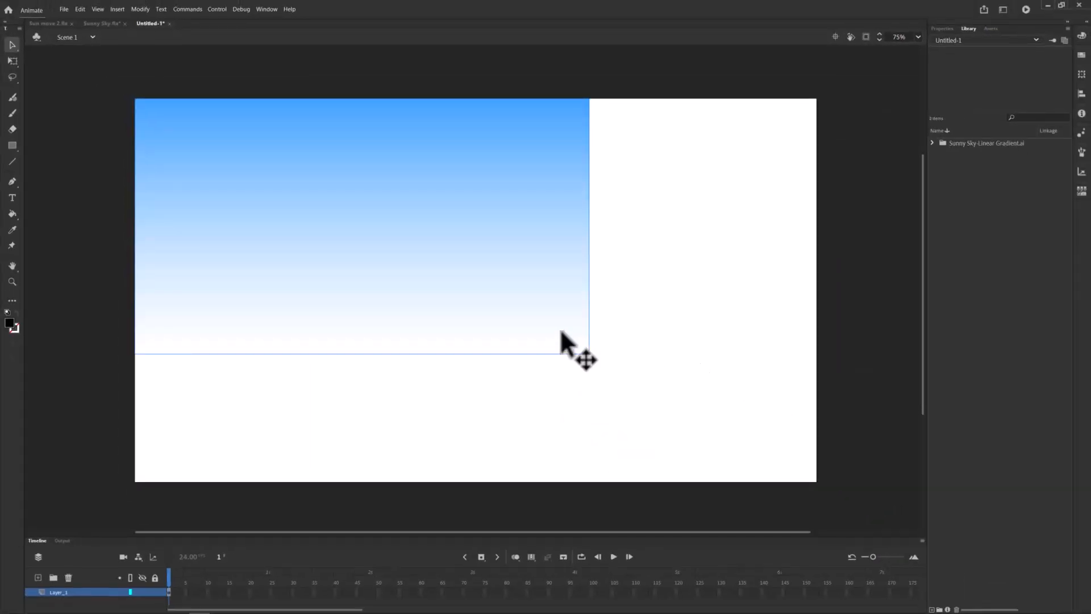
Scale the sky image with Free Transform so it fills the whole stage
{"action": "left_click", "coordinate": [12, 59]}
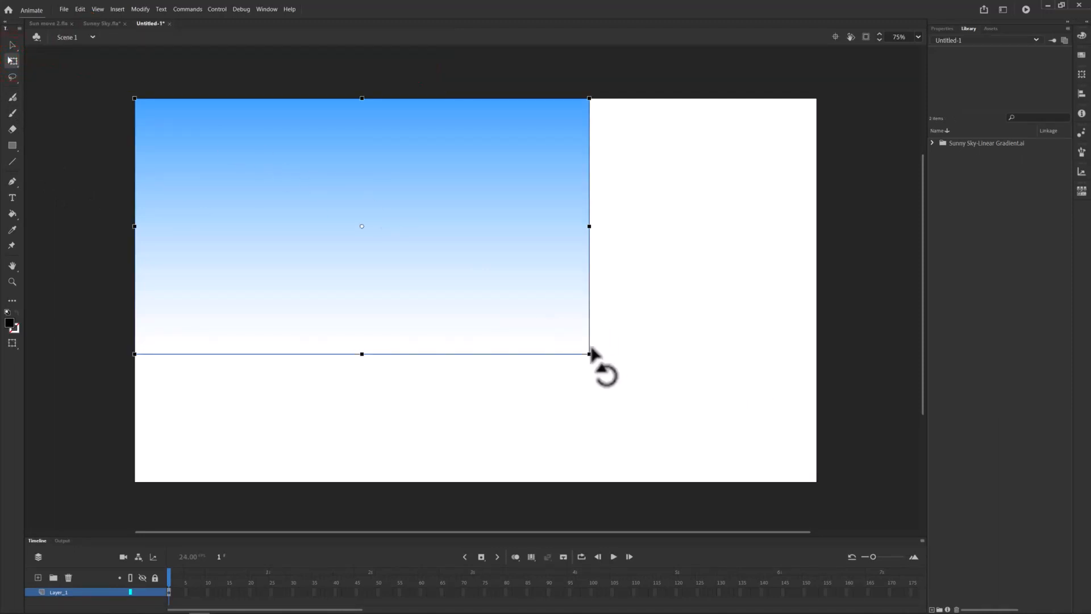
{"action": "left_click_drag", "start_coordinate": [588, 353], "coordinate": [816, 482]}
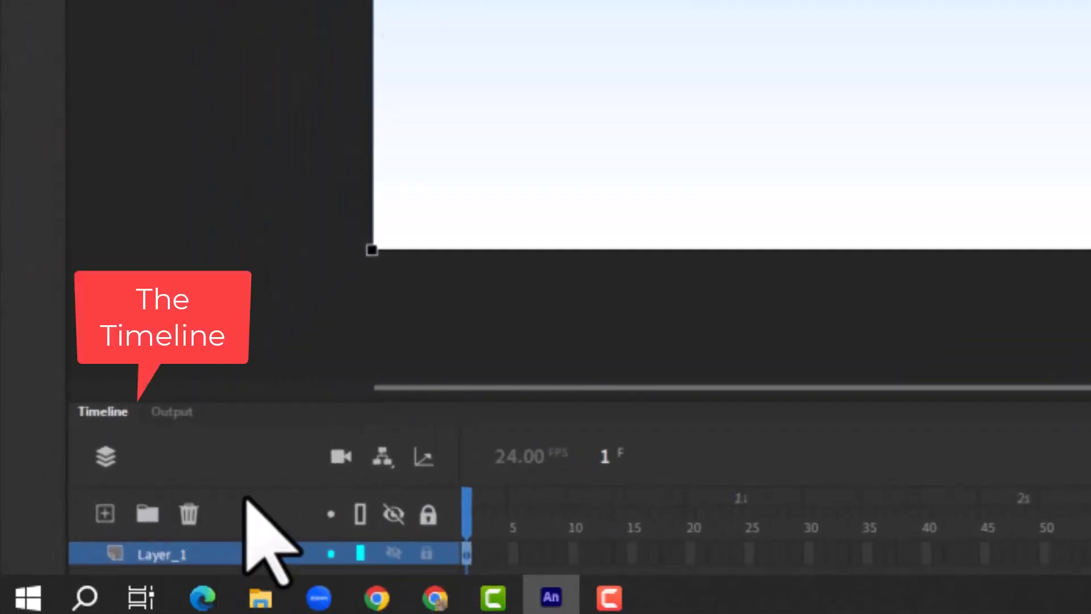
Lock the layer and rename it Sky
{"action": "left_click", "coordinate": [426, 552]}
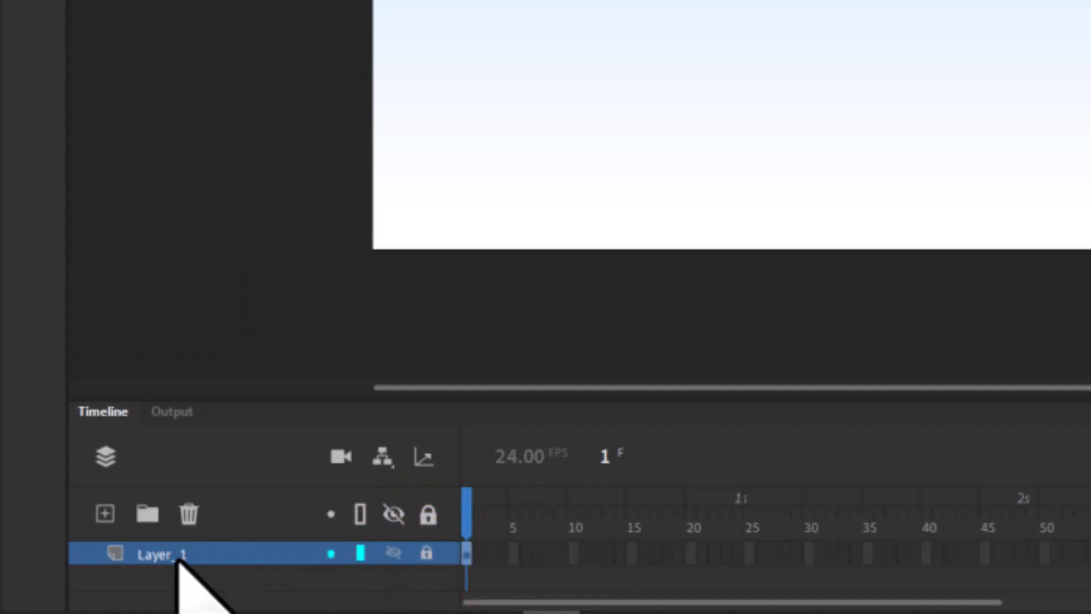
{"action": "double_click", "coordinate": [177, 558]}
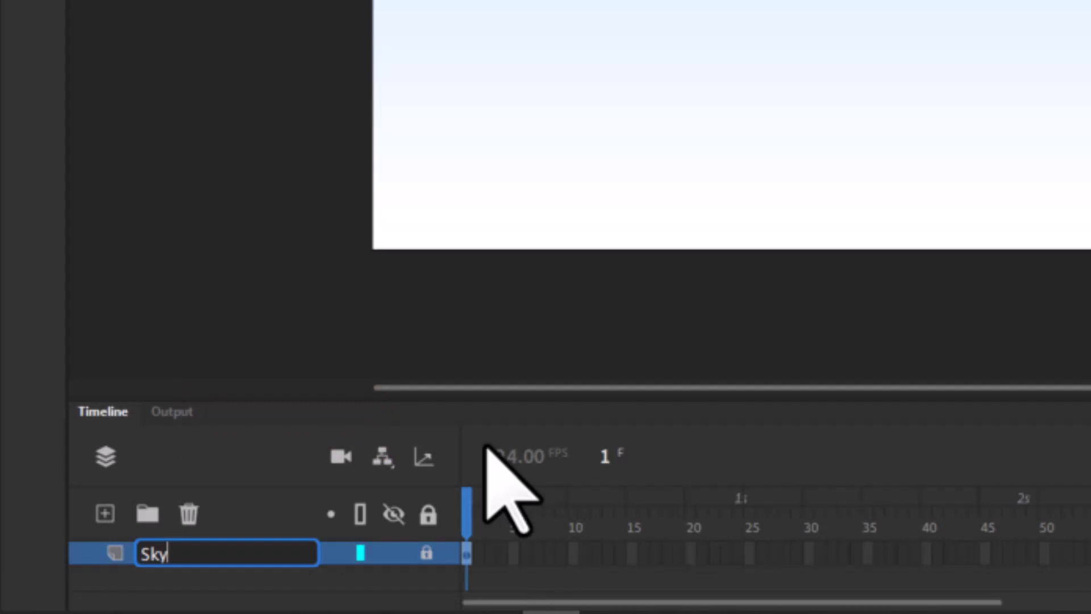
{"action": "key", "text": "Return"}
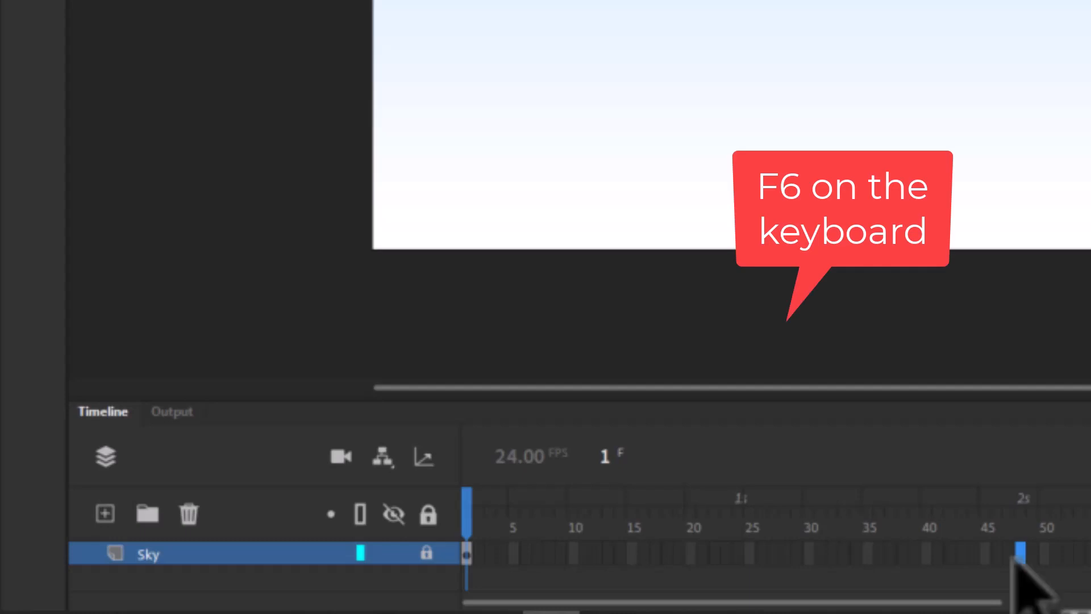
Insert a keyframe at frame 48 on the Sky layer
{"action": "key", "text": "F6"}
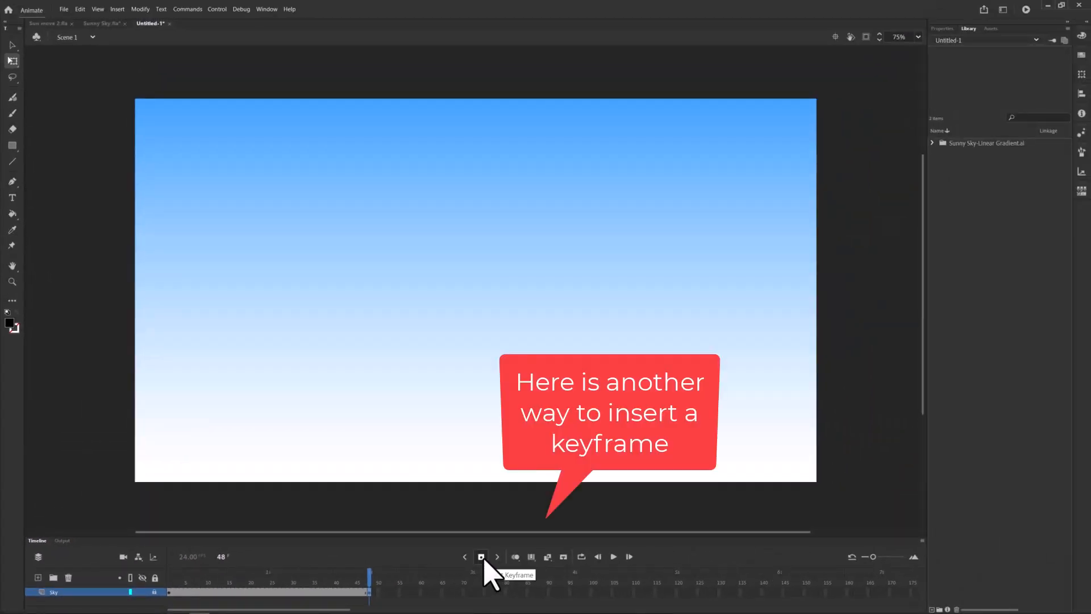
{"action": "left_click", "coordinate": [482, 558]}
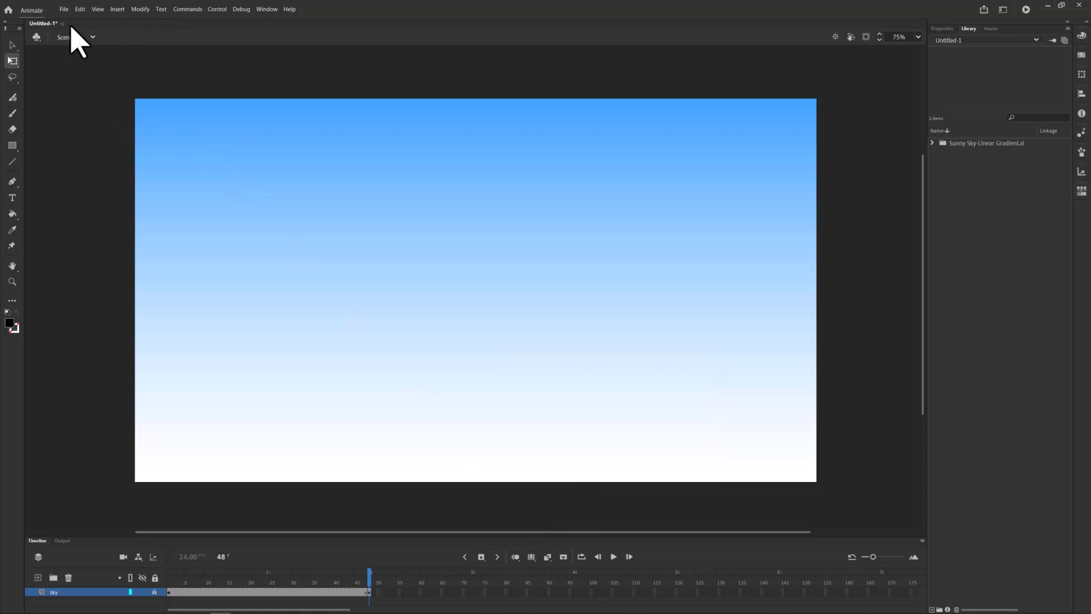
Save the document as Sky 2 seconds in the Illustrator folder
{"action": "left_click", "coordinate": [64, 11]}
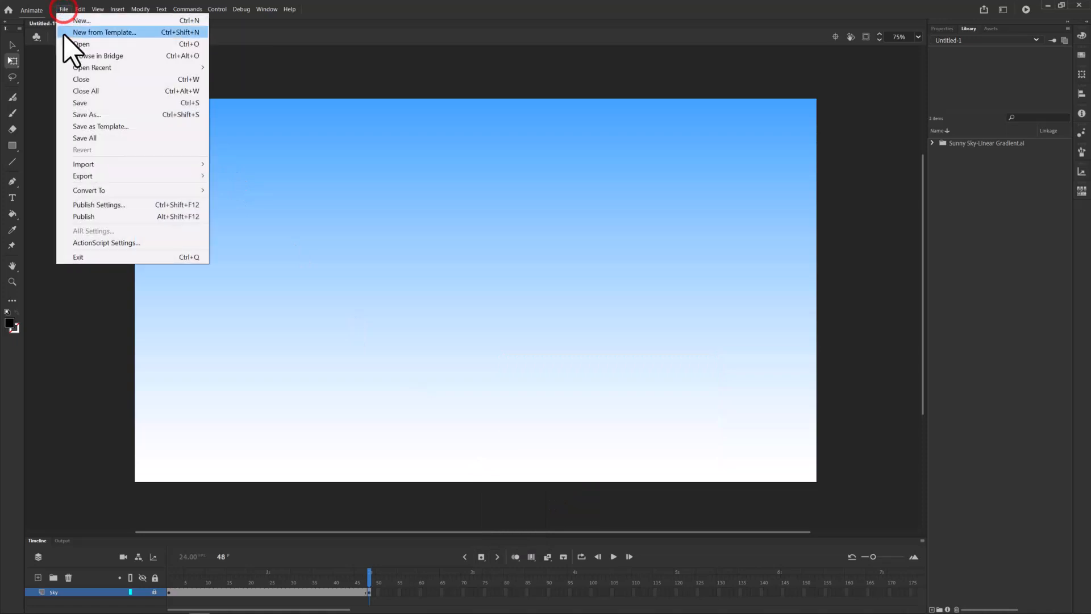
{"action": "left_click", "coordinate": [82, 104]}
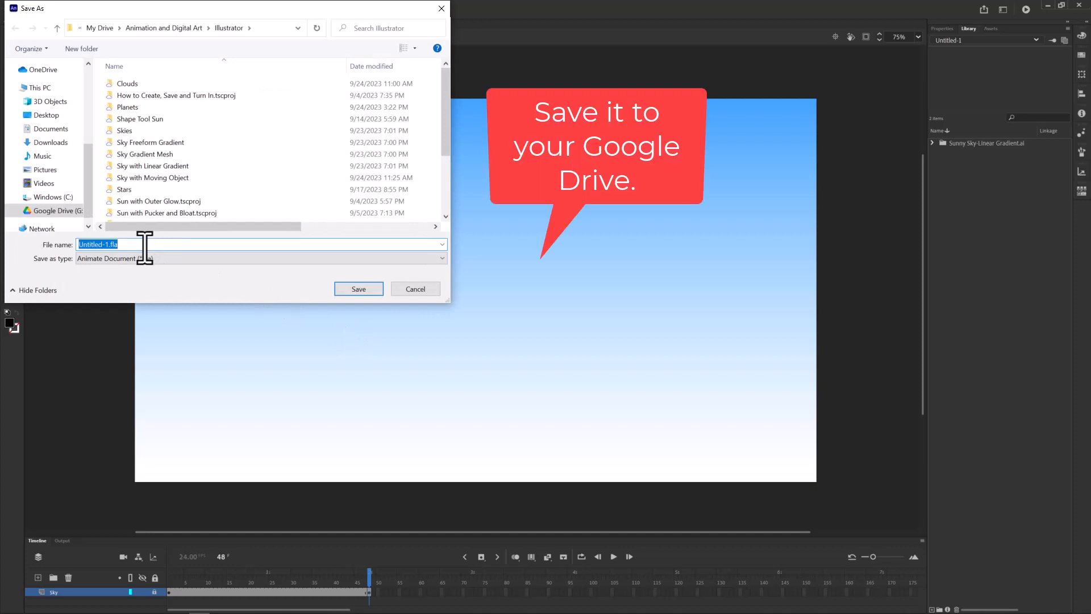
{"action": "type", "text": "Sky"}
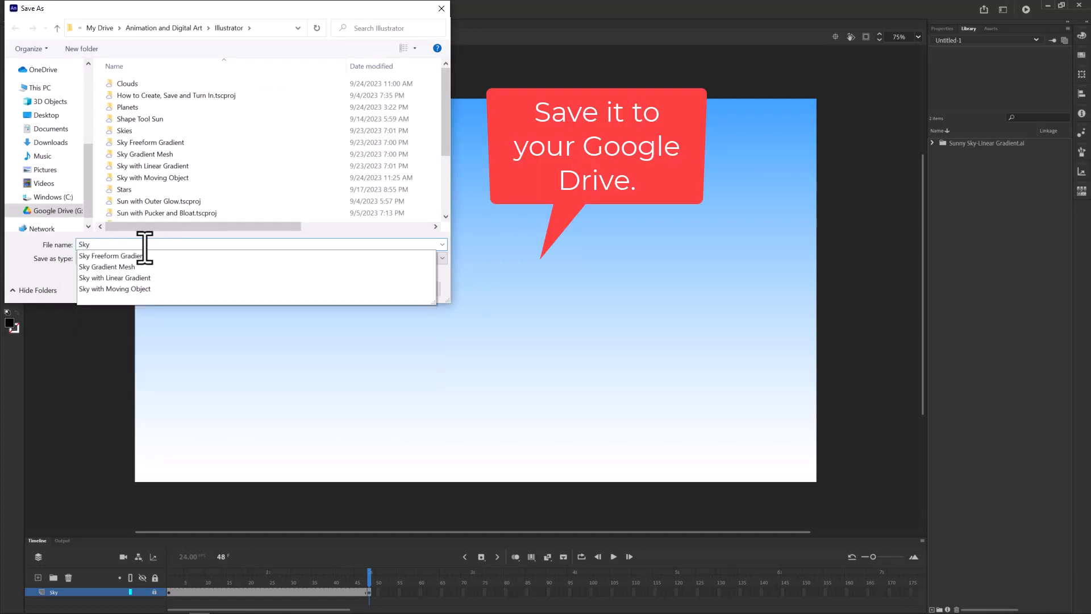
{"action": "type", "text": " 2 seconds"}
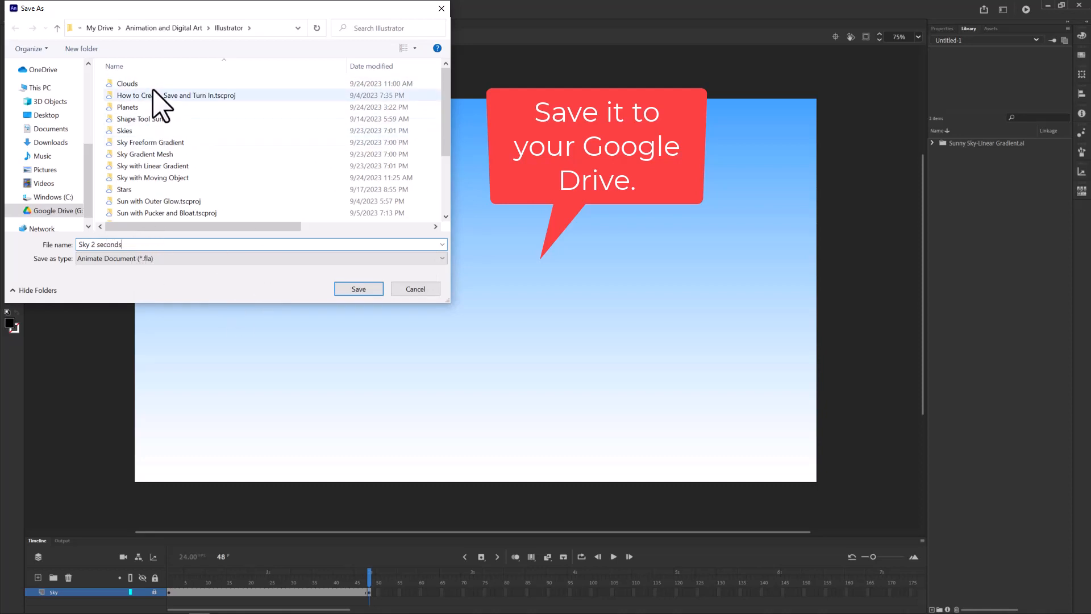
{"action": "left_click", "coordinate": [348, 290]}
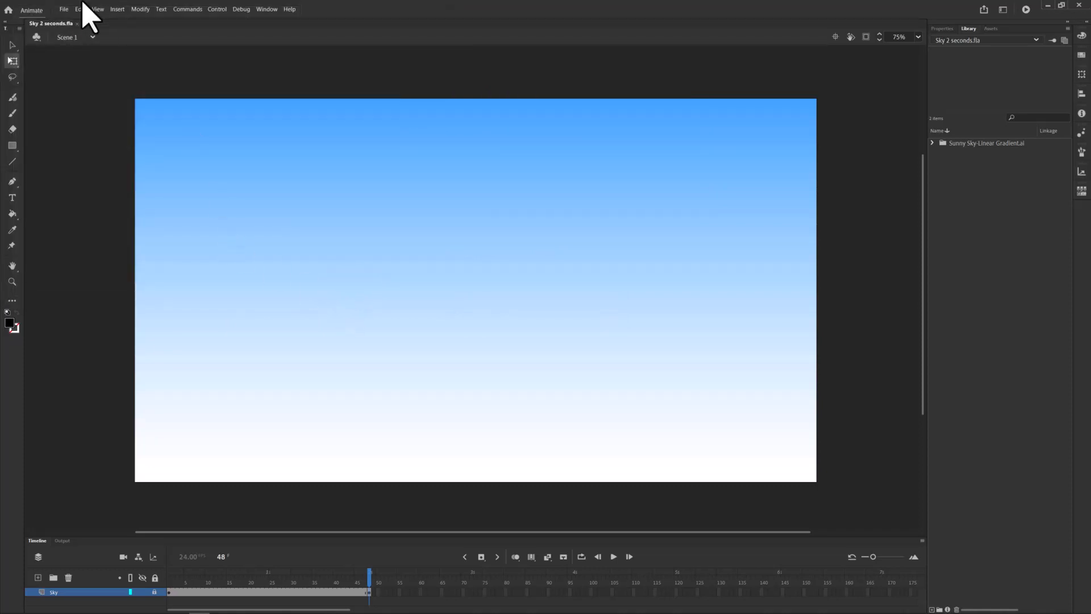
Create another new Full HD 1920 x 1080 document at 24 fps
{"action": "left_click", "coordinate": [64, 10]}
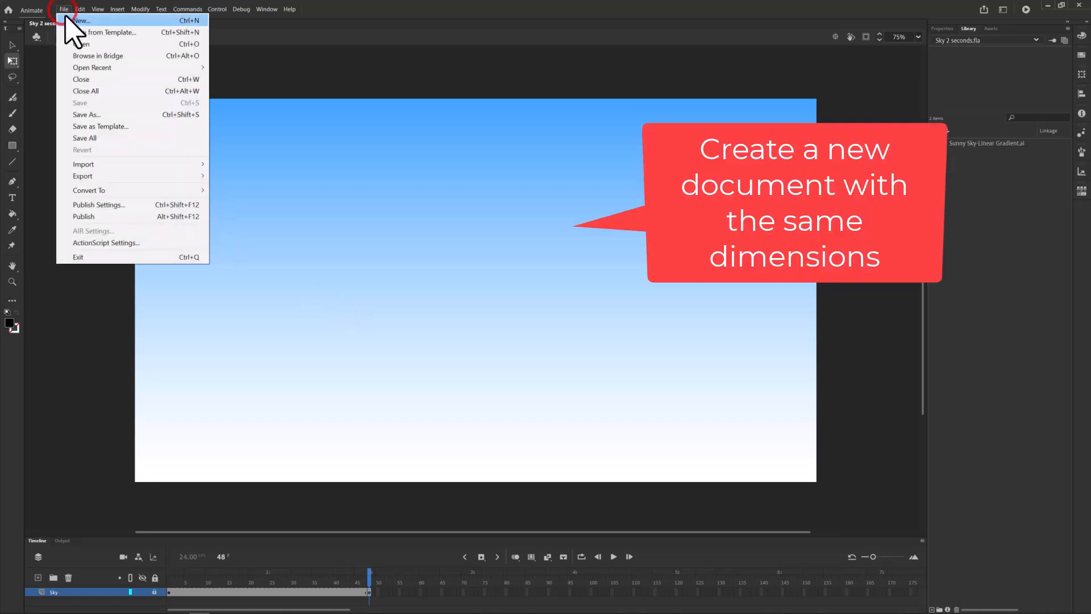
{"action": "left_click", "coordinate": [68, 21]}
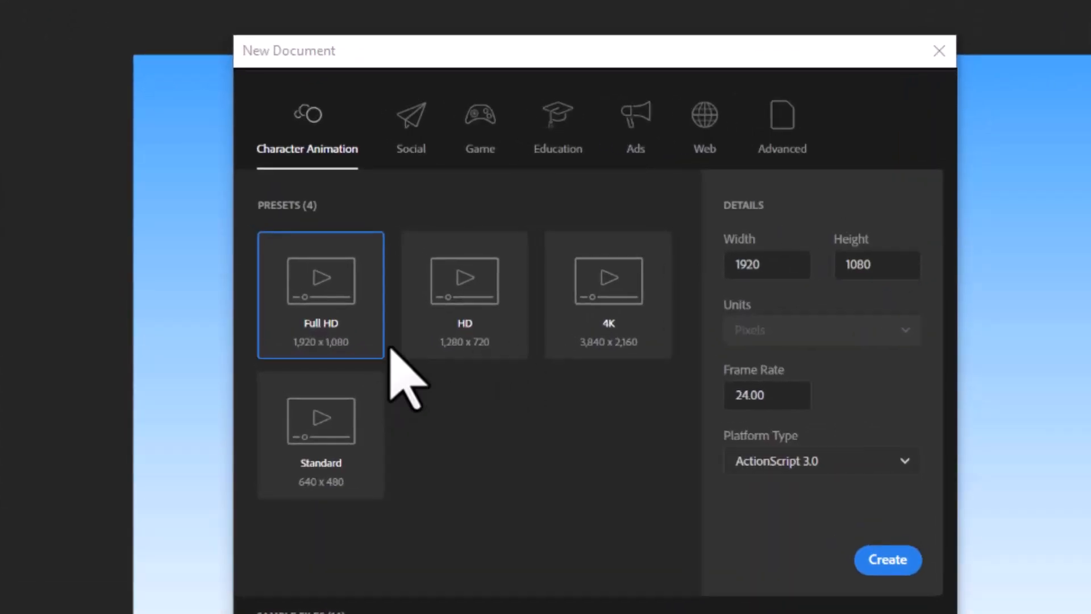
{"action": "left_click", "coordinate": [916, 562]}
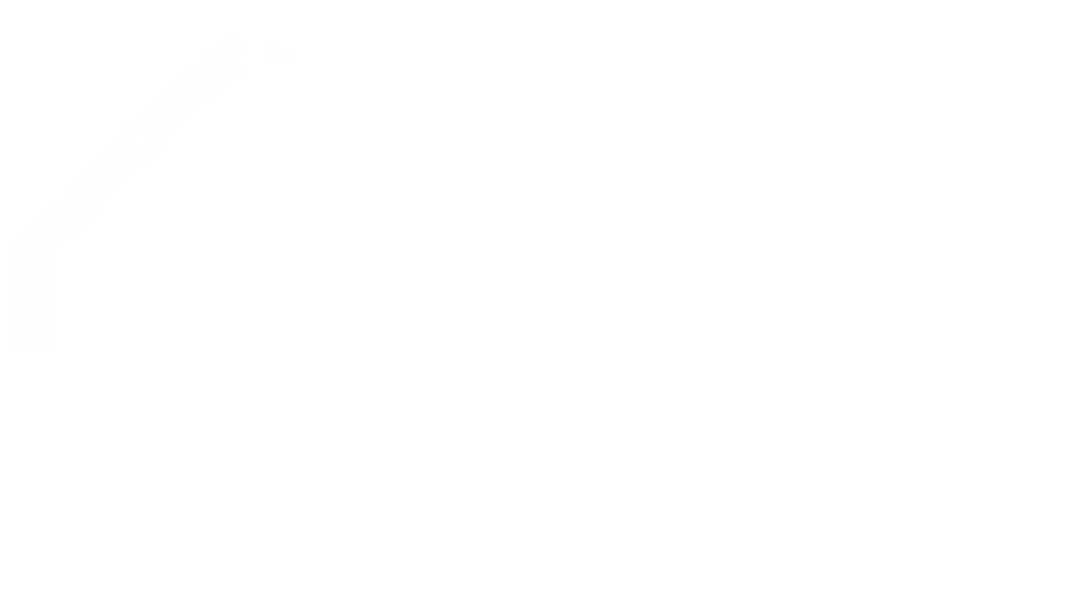
Import Sunset Sky-Linear Gradient.ai to the stage as a single bitmap image
{"action": "left_click", "coordinate": [918, 37]}
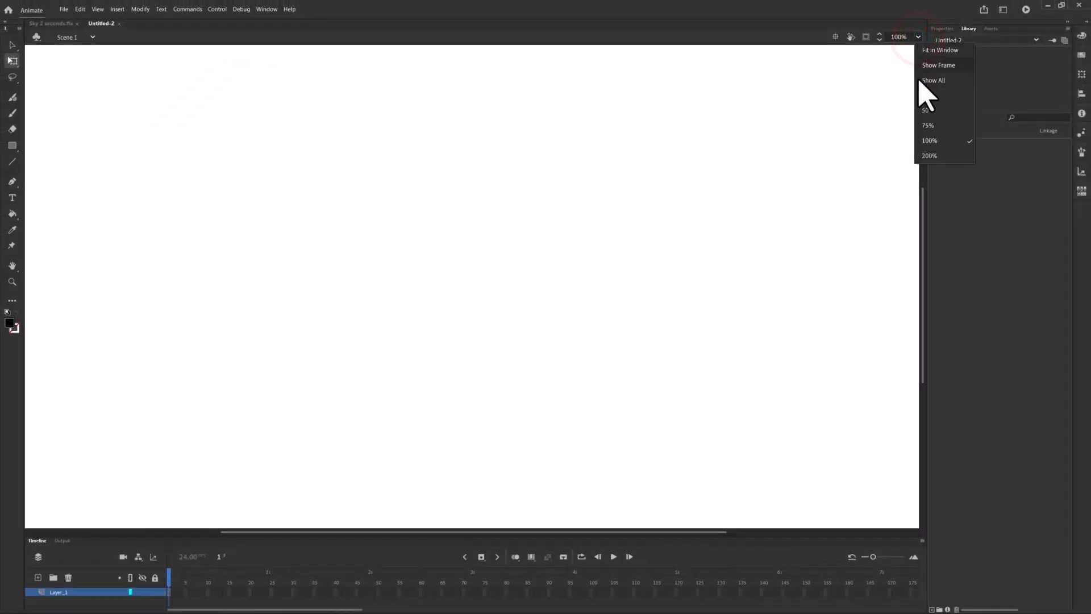
{"action": "left_click", "coordinate": [922, 126]}
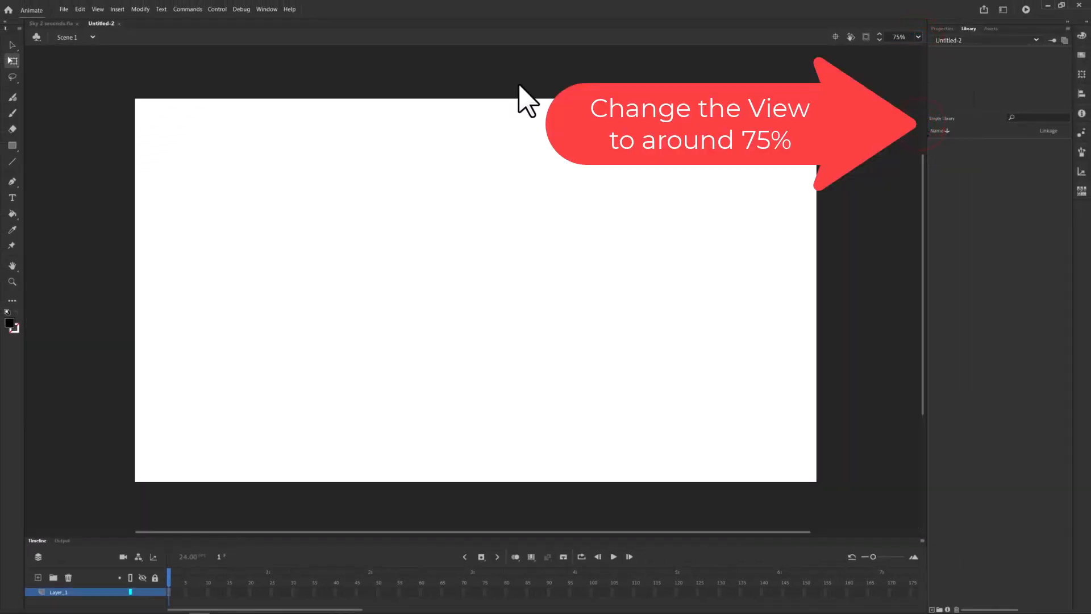
{"action": "left_click", "coordinate": [64, 9]}
{"action": "mouse_move", "coordinate": [146, 163]}
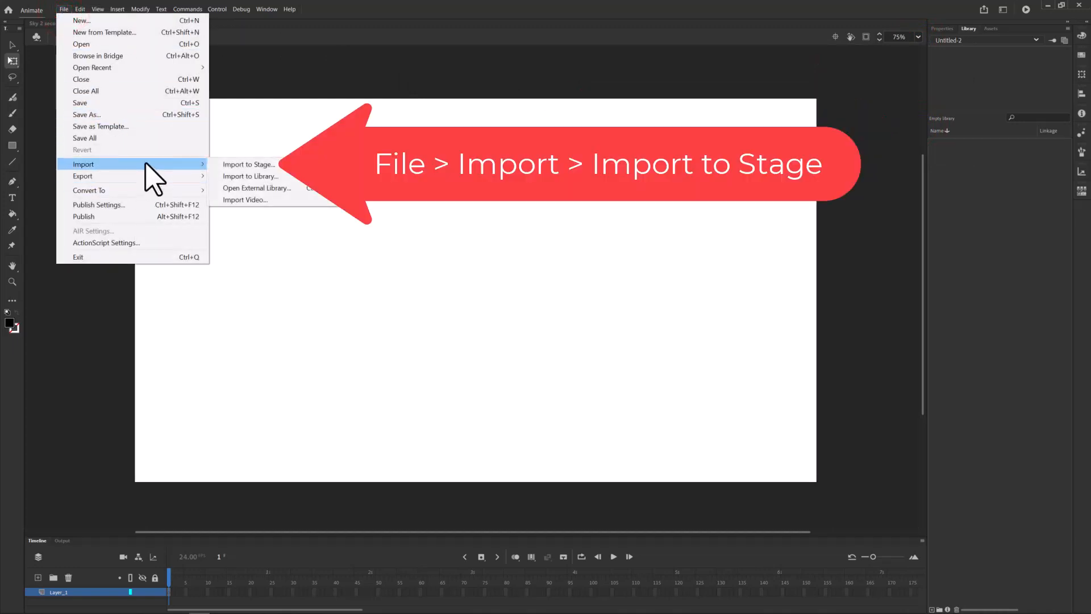
{"action": "left_click", "coordinate": [241, 164]}
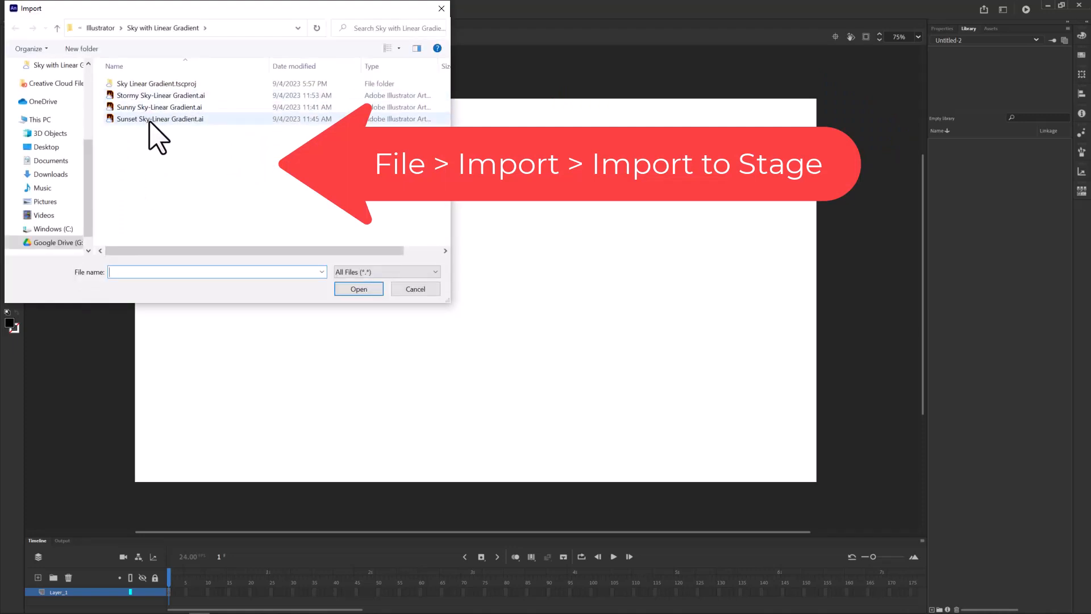
{"action": "left_click", "coordinate": [143, 119]}
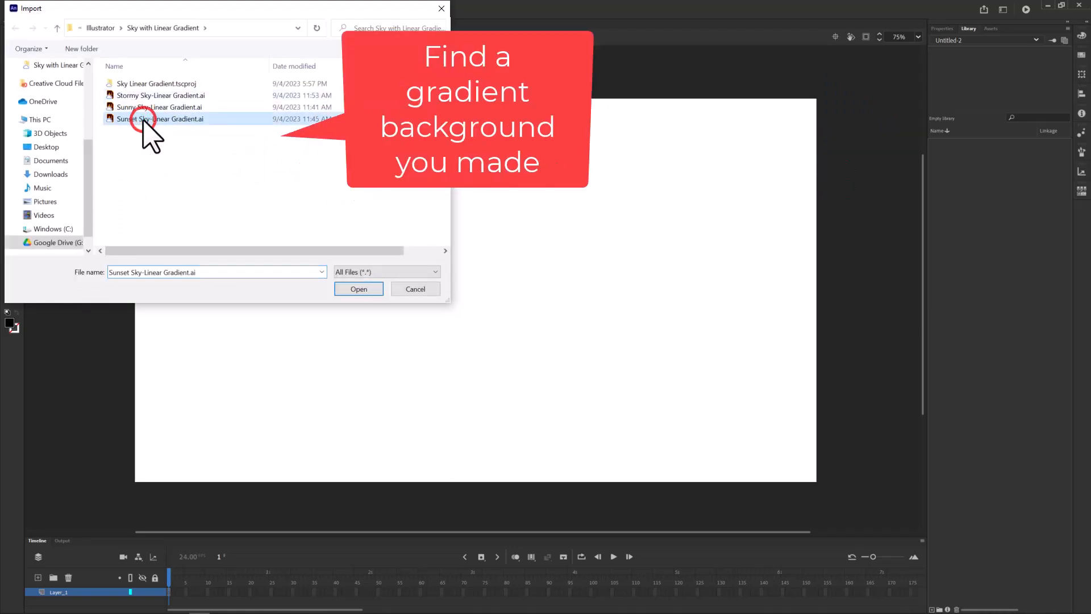
{"action": "left_click", "coordinate": [359, 290]}
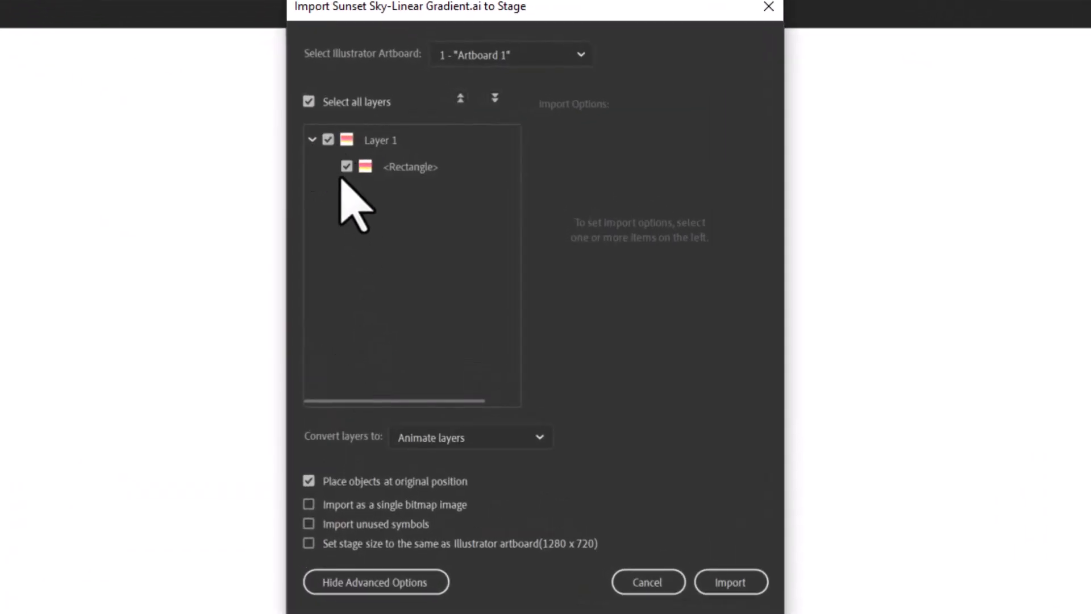
{"action": "left_click", "coordinate": [309, 504]}
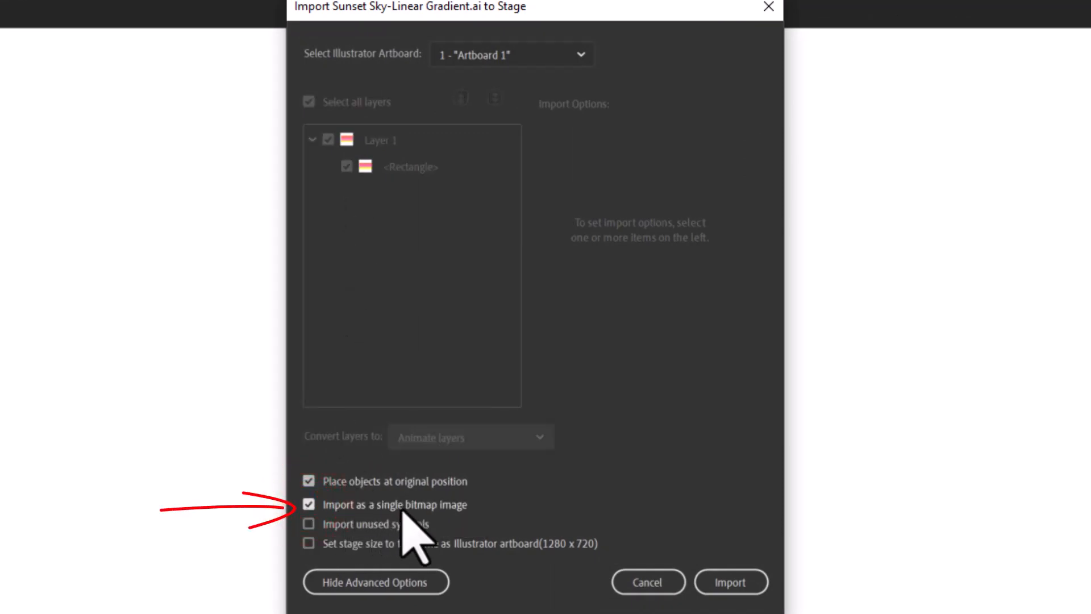
{"action": "left_click", "coordinate": [739, 582]}
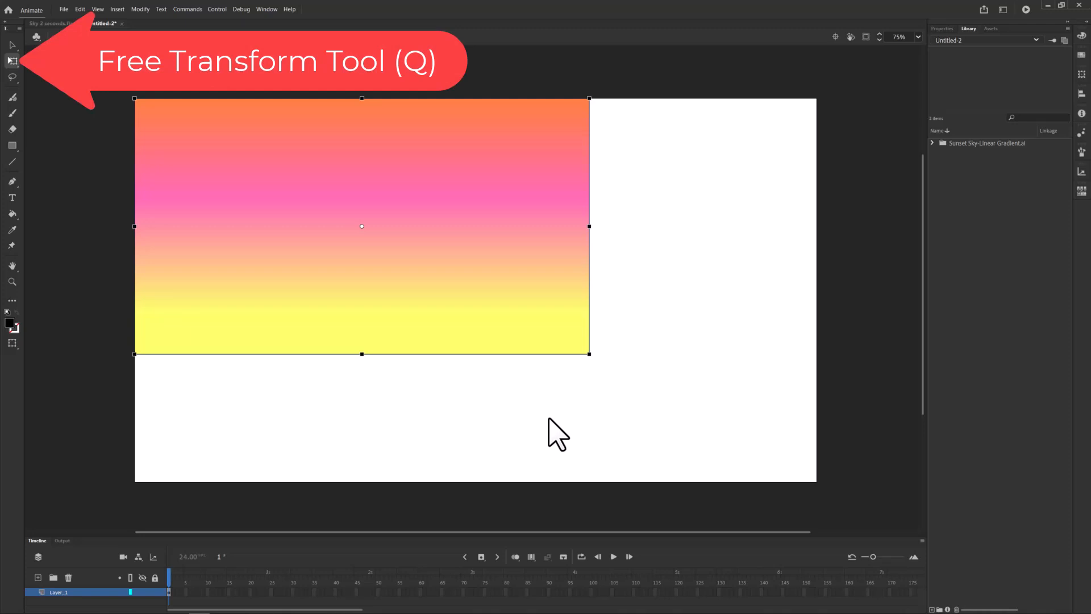
Scale the imported gradient with the Free Transform tool so it fills the whole stage
{"action": "left_click", "coordinate": [11, 79]}
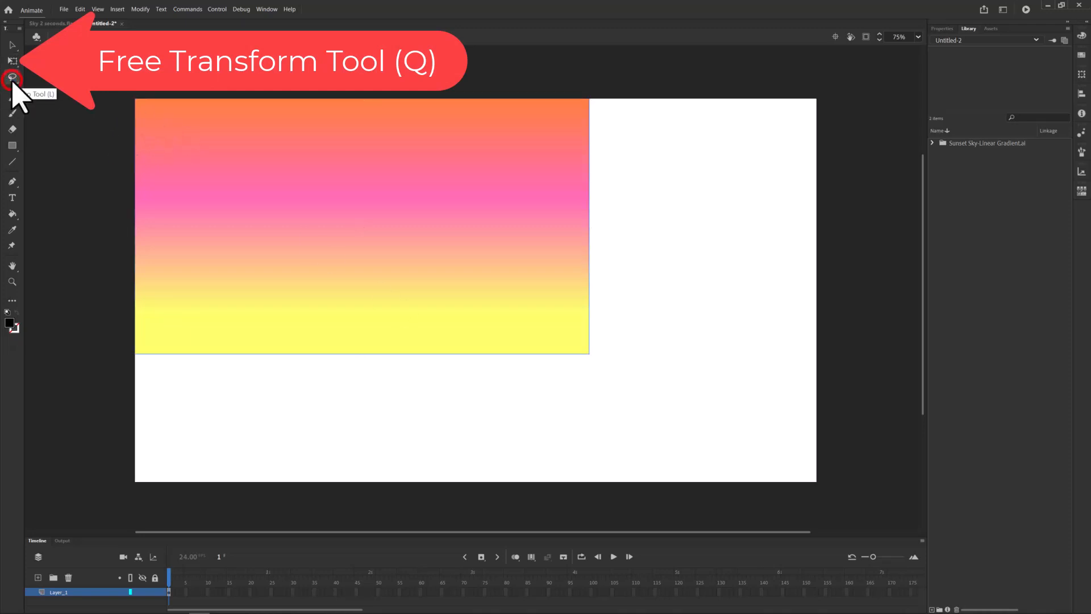
{"action": "left_click", "coordinate": [10, 61]}
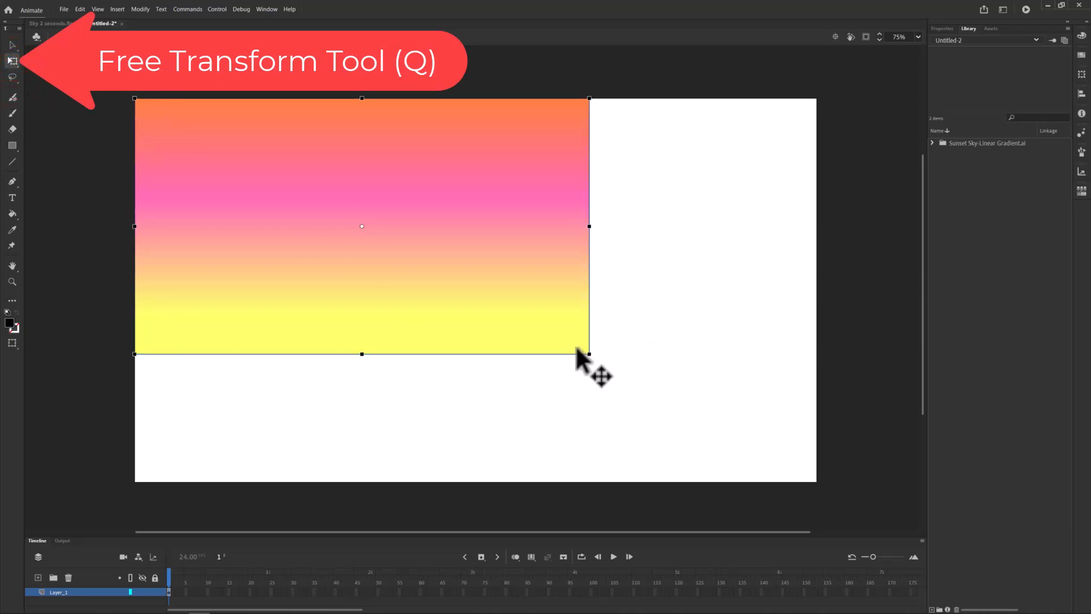
{"action": "left_click_drag", "start_coordinate": [589, 353], "coordinate": [817, 482]}
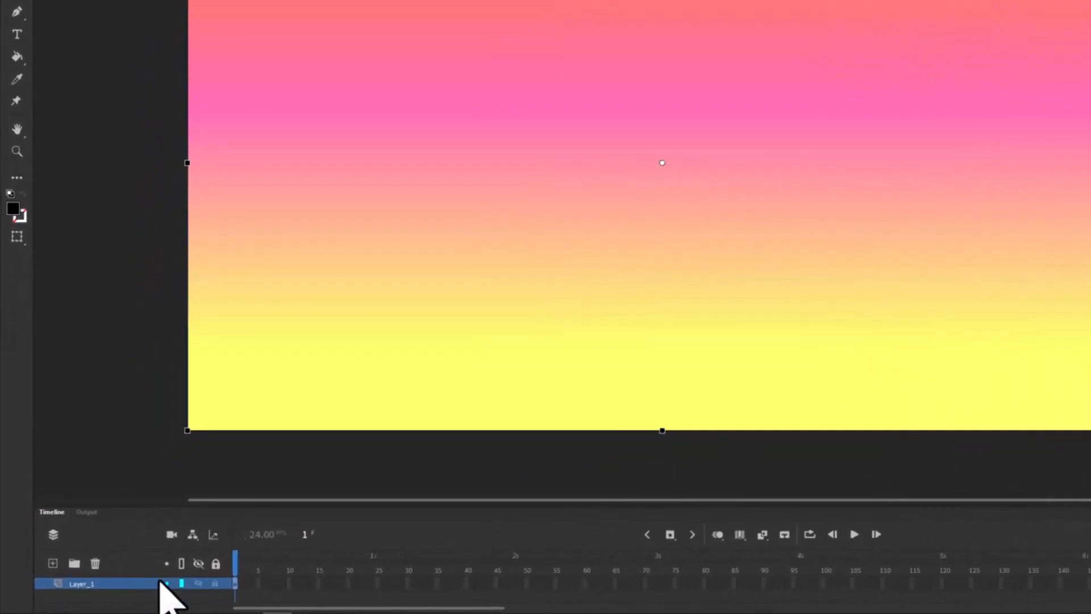
Lock the layer and rename it Sunset
{"action": "left_click", "coordinate": [214, 582]}
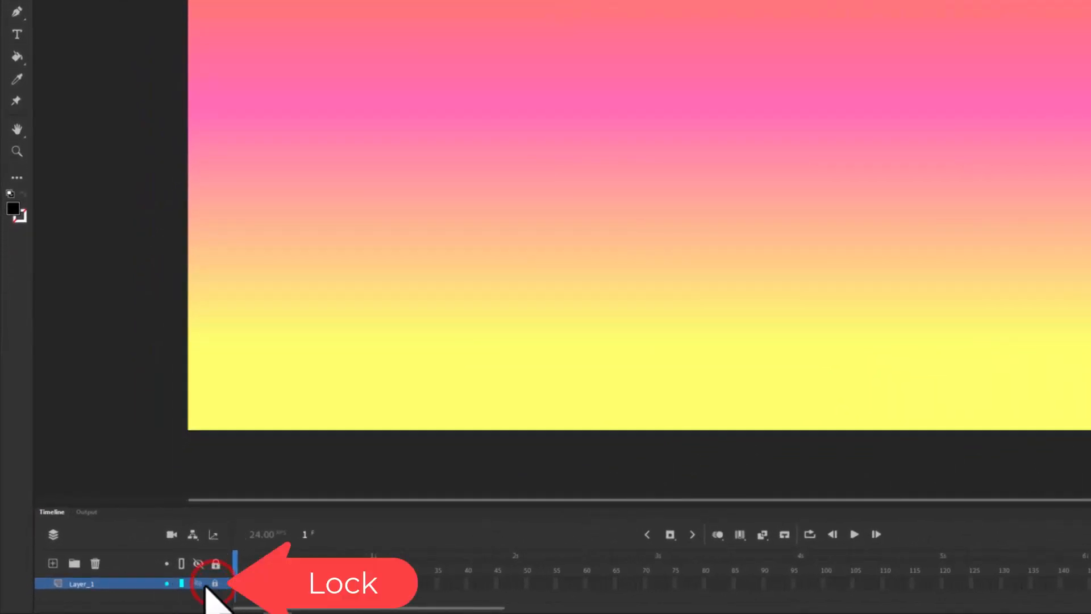
{"action": "double_click", "coordinate": [85, 582]}
{"action": "type", "text": "Sunset"}
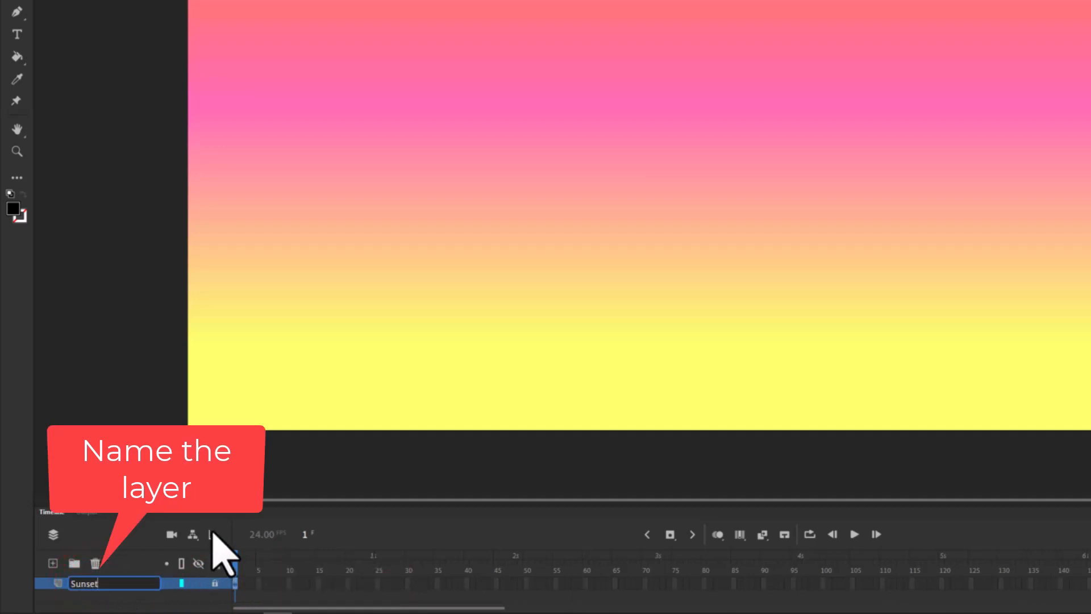
{"action": "left_click", "coordinate": [248, 517]}
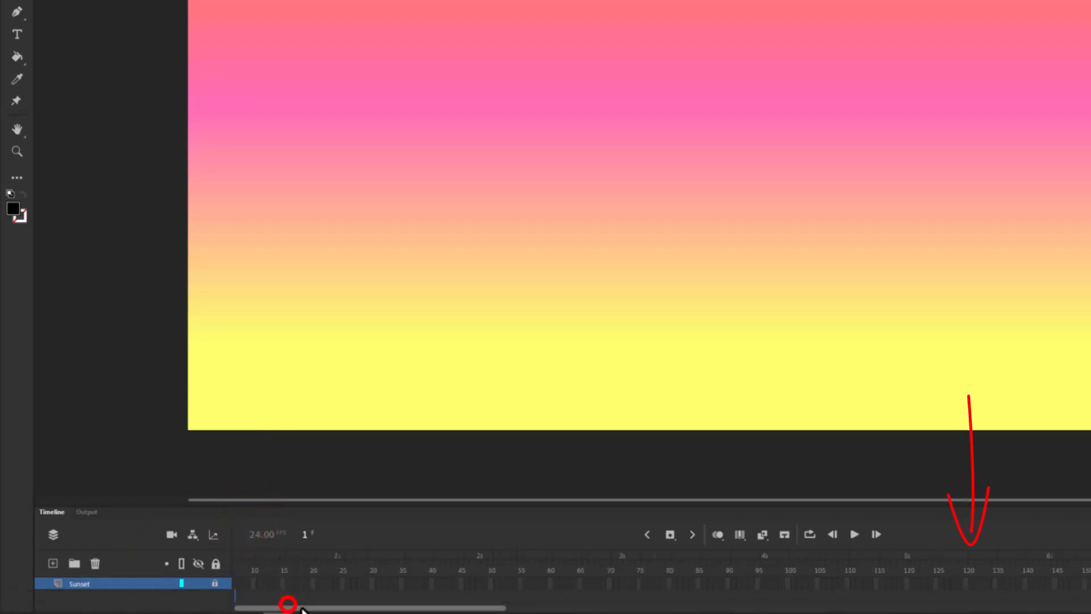
Insert a keyframe at frame 288 on the Sunset layer
{"action": "left_click_drag", "start_coordinate": [287, 606], "coordinate": [538, 607]}
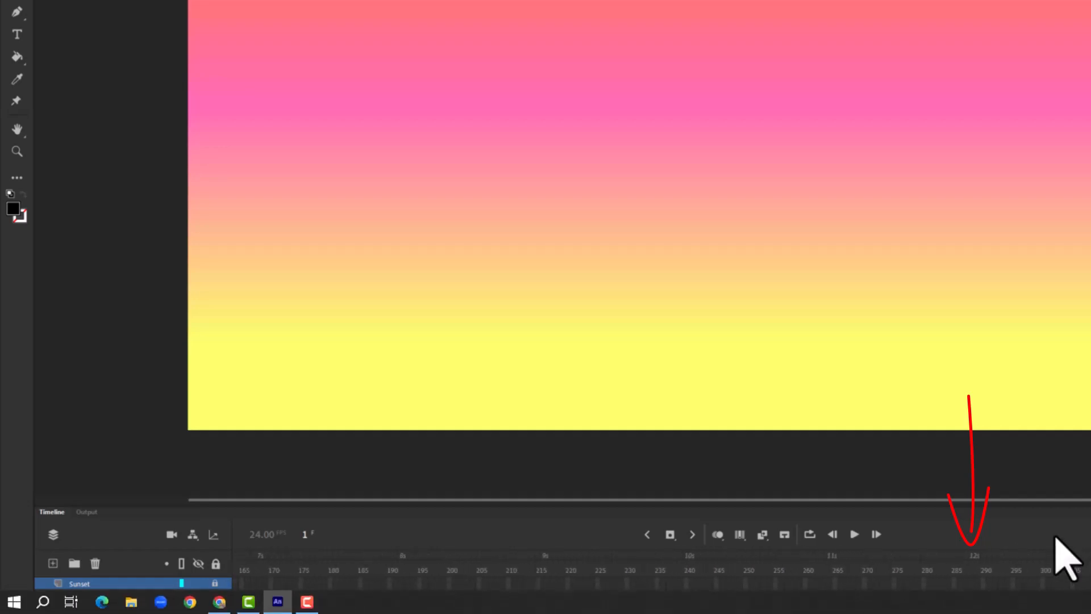
{"action": "left_click", "coordinate": [971, 583]}
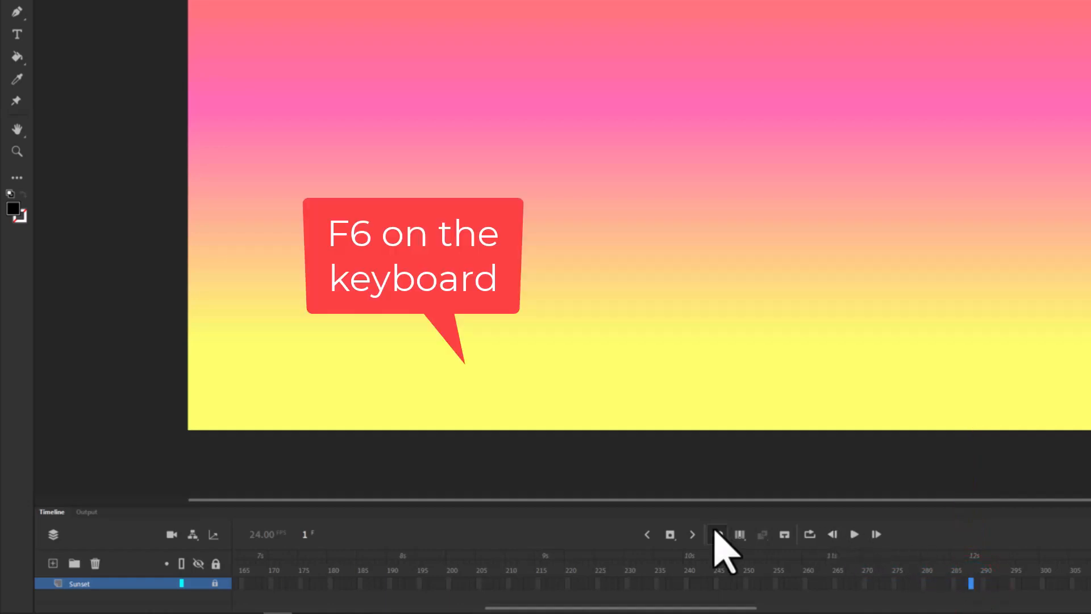
{"action": "left_click", "coordinate": [671, 535]}
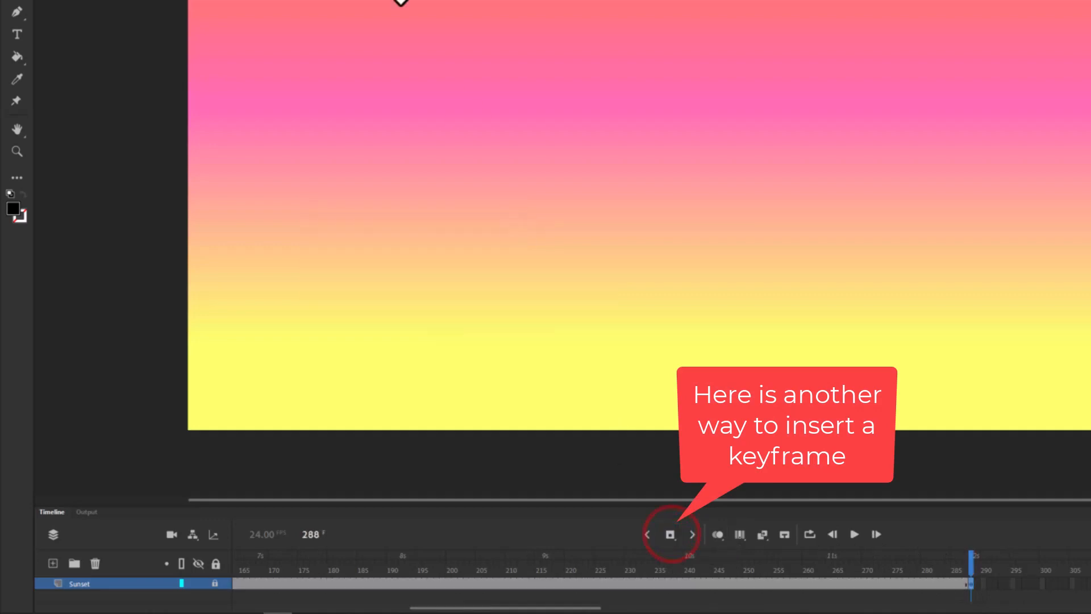
Save the document as Sunset 12 seconds in the Illustrator folder
{"action": "left_click", "coordinate": [64, 9]}
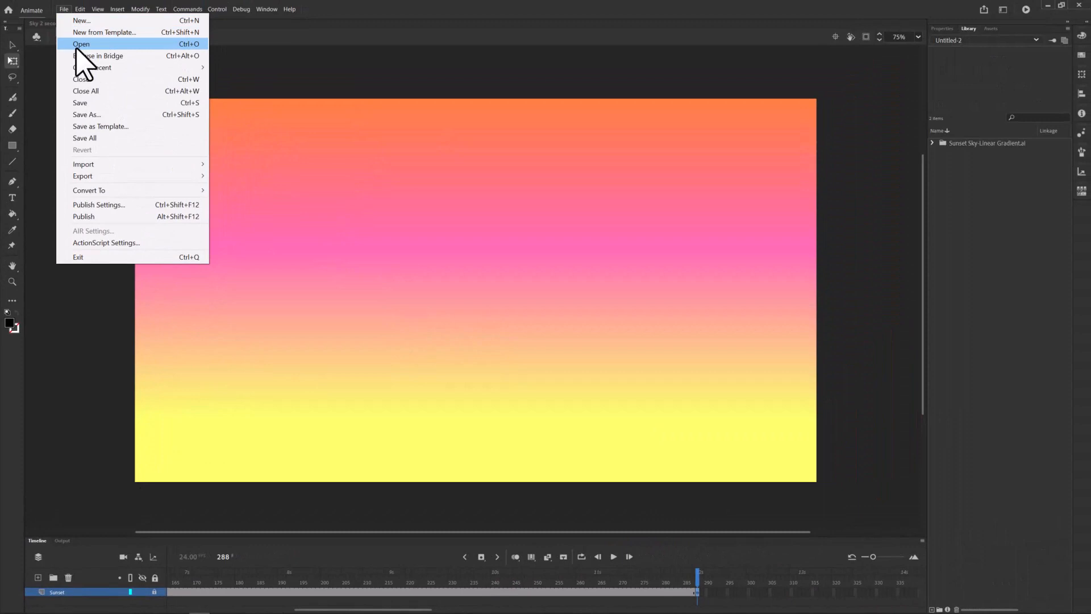
{"action": "left_click", "coordinate": [90, 103]}
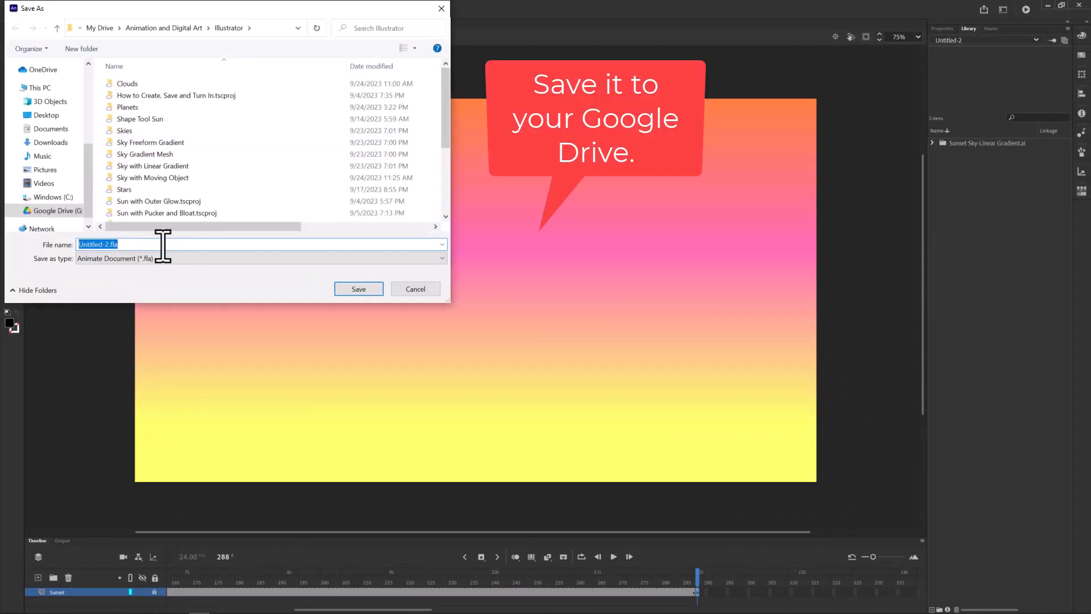
{"action": "type", "text": "Sunset 12 seconds"}
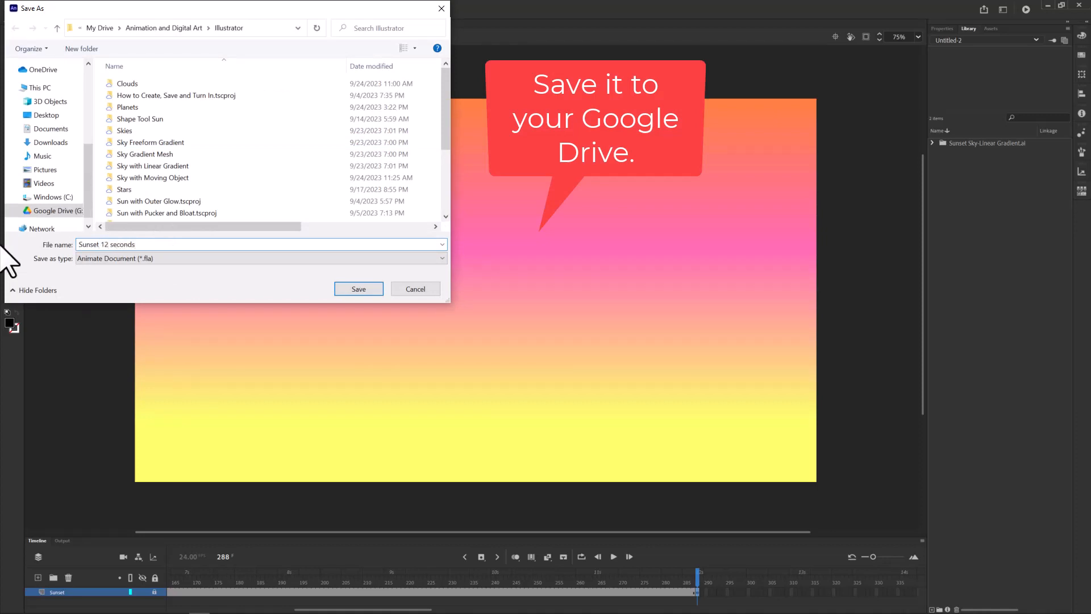
{"action": "left_click", "coordinate": [357, 288]}
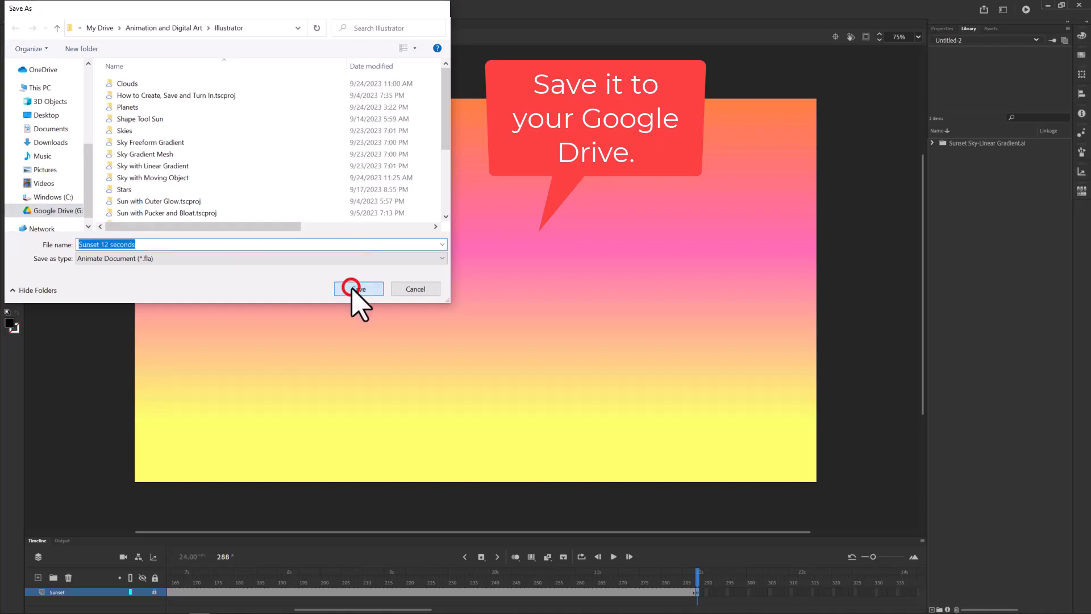